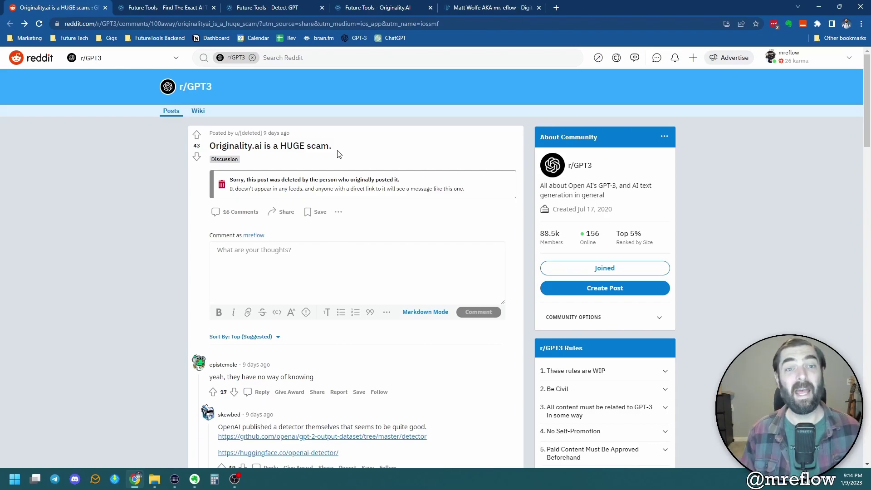
- Open the GPT-2 Output Detector listing from the FutureTools "detector" results and visit its online demo
{"action": "left_click", "coordinate": [25, 24]}
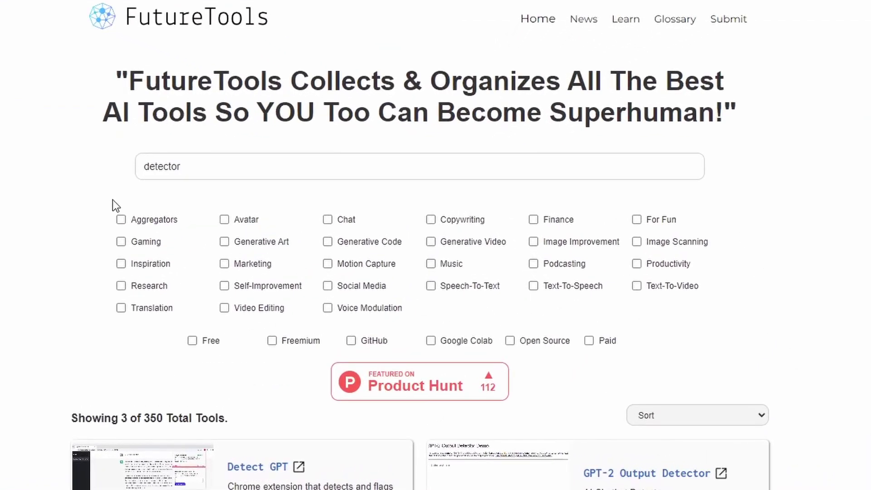
{"action": "double_click", "coordinate": [202, 168]}
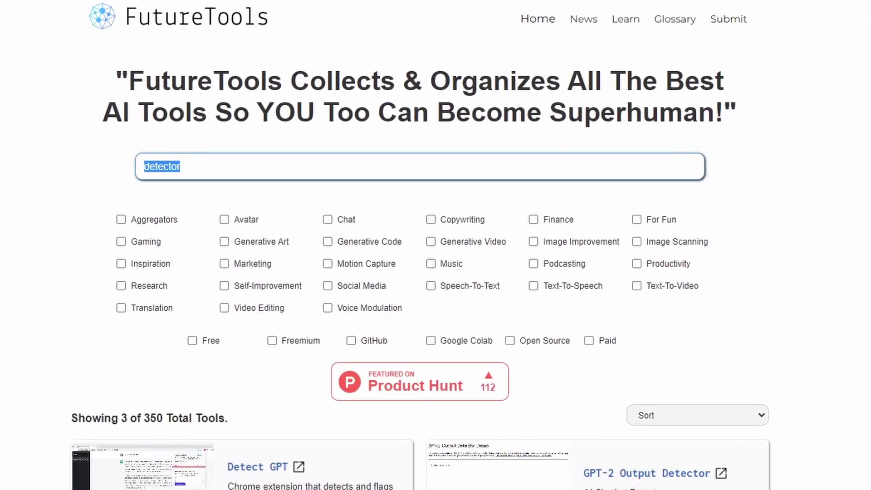
{"action": "scroll", "coordinate": [302, 306], "scroll_direction": "down", "scroll_amount": 5}
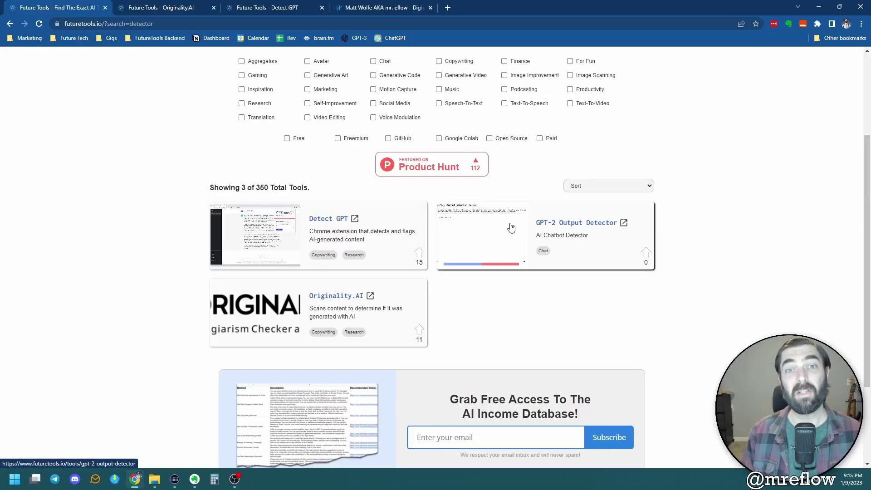
{"action": "left_click", "coordinate": [501, 247]}
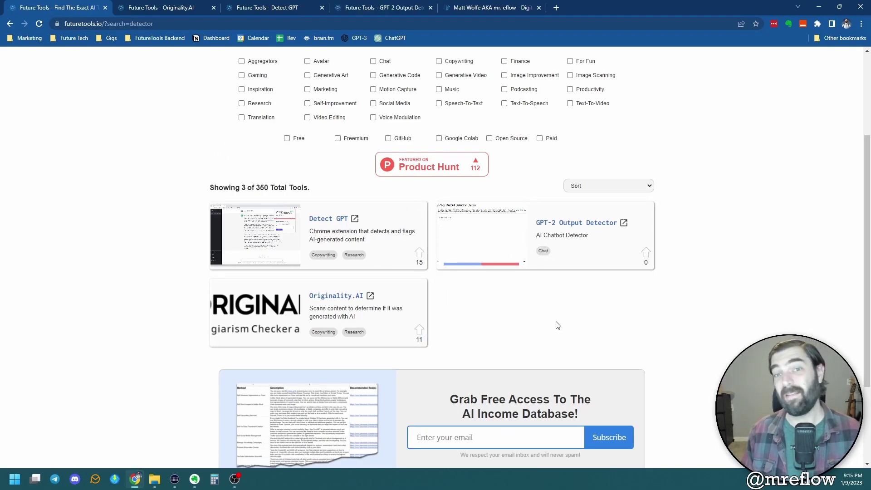
{"action": "key", "text": "ctrl+w"}
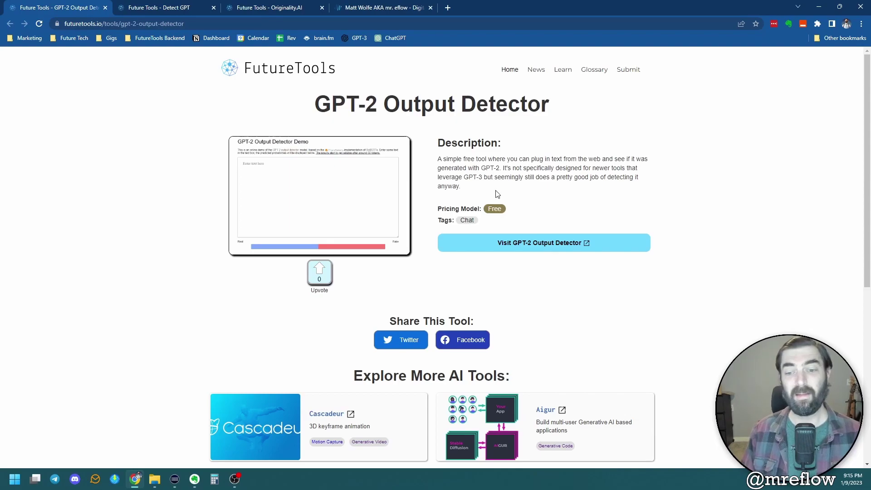
{"action": "left_click", "coordinate": [562, 241]}
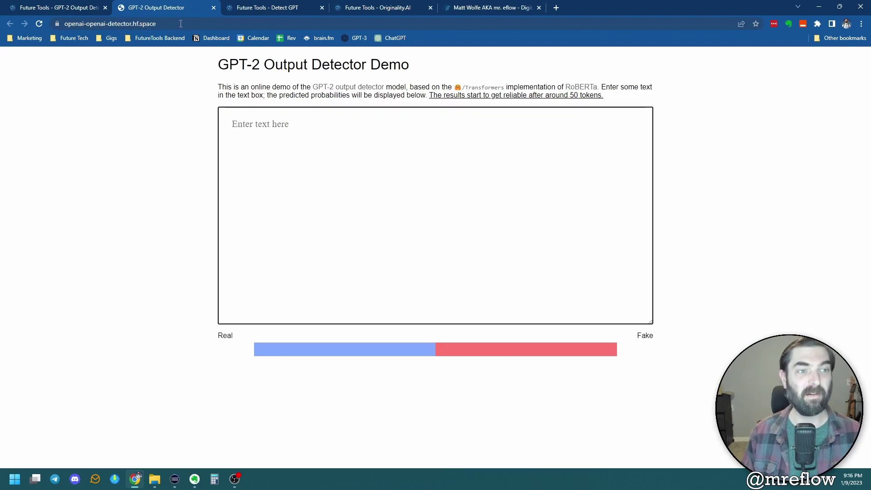
{"action": "left_click", "coordinate": [68, 7]}
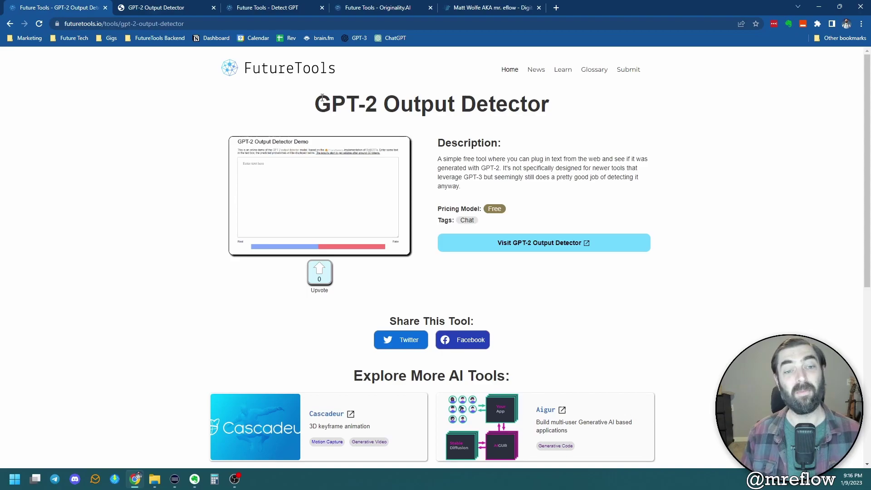
{"action": "left_click_drag", "start_coordinate": [322, 98], "coordinate": [608, 115]}
{"action": "left_click", "coordinate": [609, 117]}
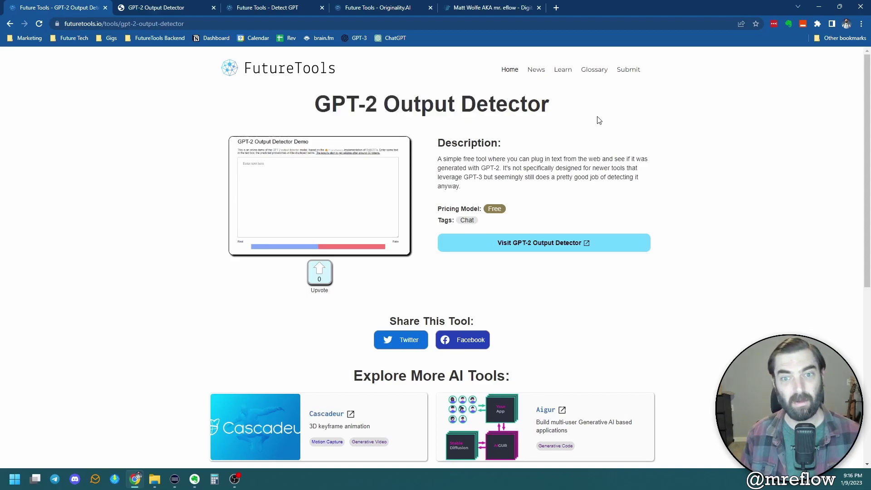
{"action": "left_click", "coordinate": [181, 8]}
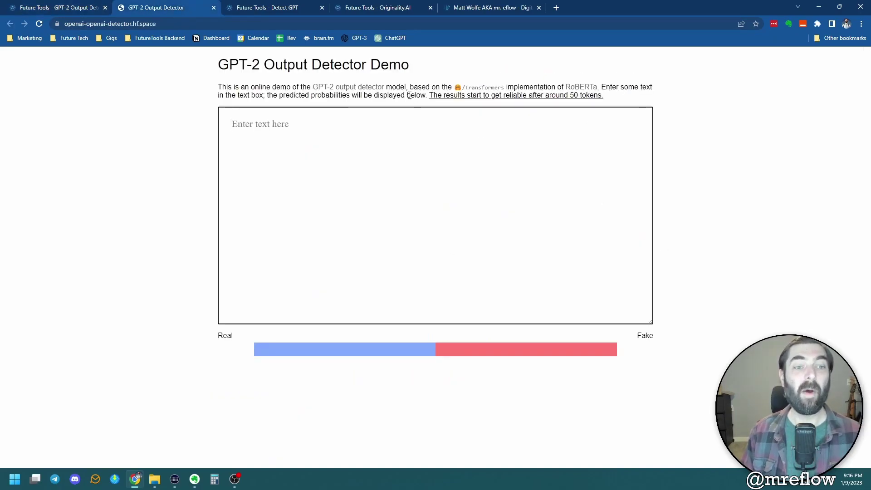
{"action": "left_click", "coordinate": [473, 197]}
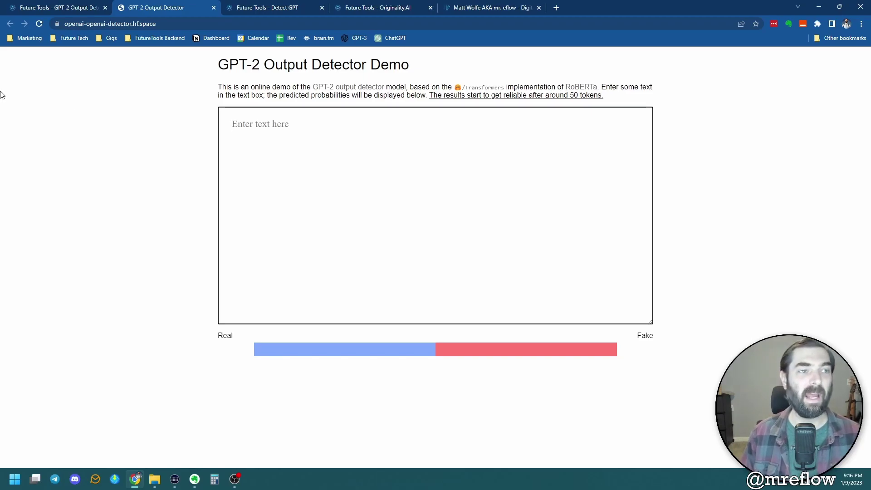
{"action": "left_click", "coordinate": [121, 69]}
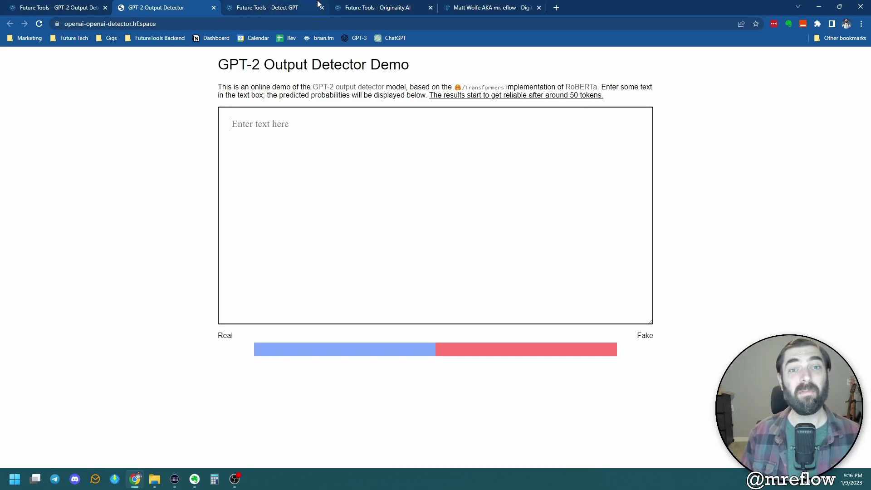
- Copy the full Detect GPT description from its FutureTools page and paste it into the GPT-2 Output Detector demo for analysis
{"action": "left_click", "coordinate": [272, 8]}
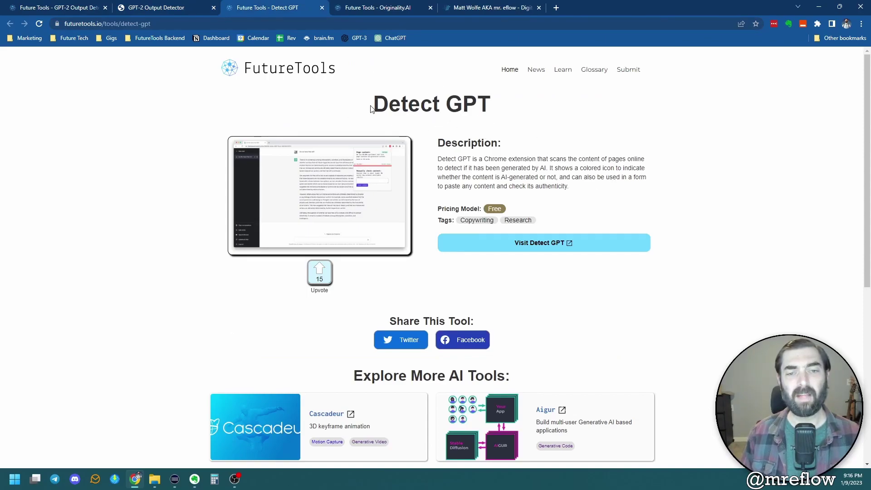
{"action": "left_click_drag", "start_coordinate": [575, 188], "coordinate": [439, 158]}
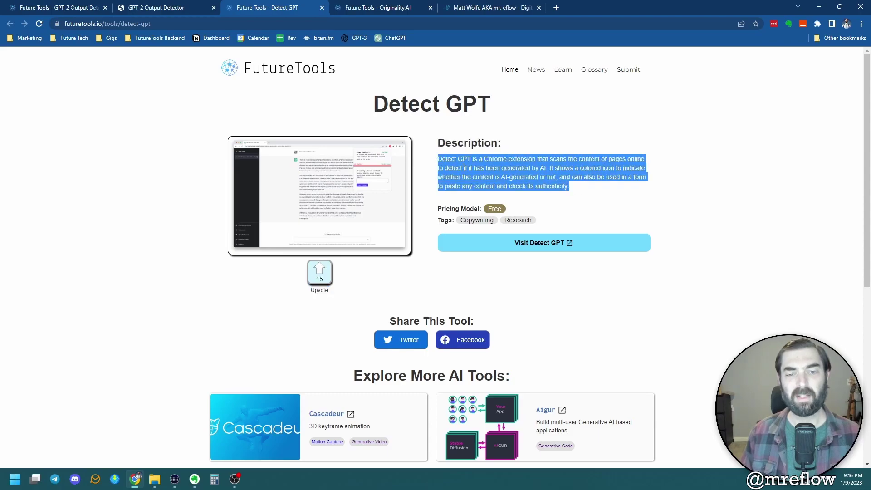
{"action": "right_click", "coordinate": [479, 174]}
{"action": "left_click", "coordinate": [480, 176]}
{"action": "left_click", "coordinate": [154, 7]}
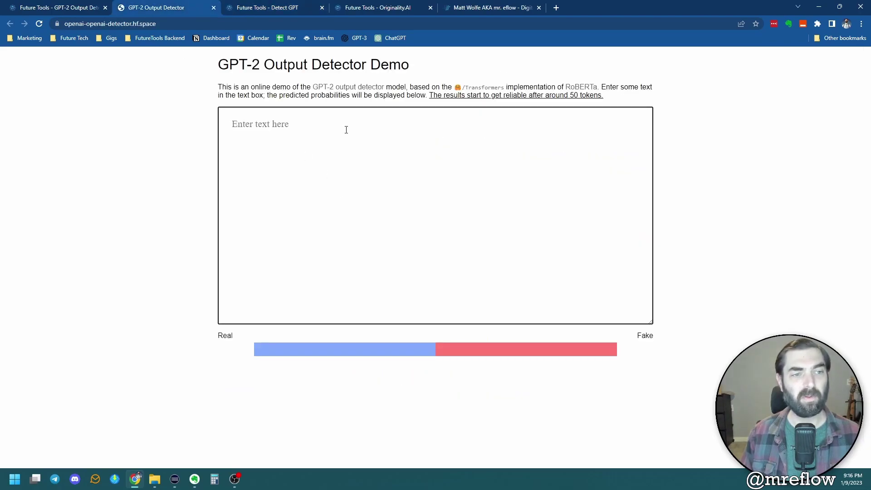
{"action": "left_click", "coordinate": [325, 133]}
{"action": "right_click", "coordinate": [286, 130]}
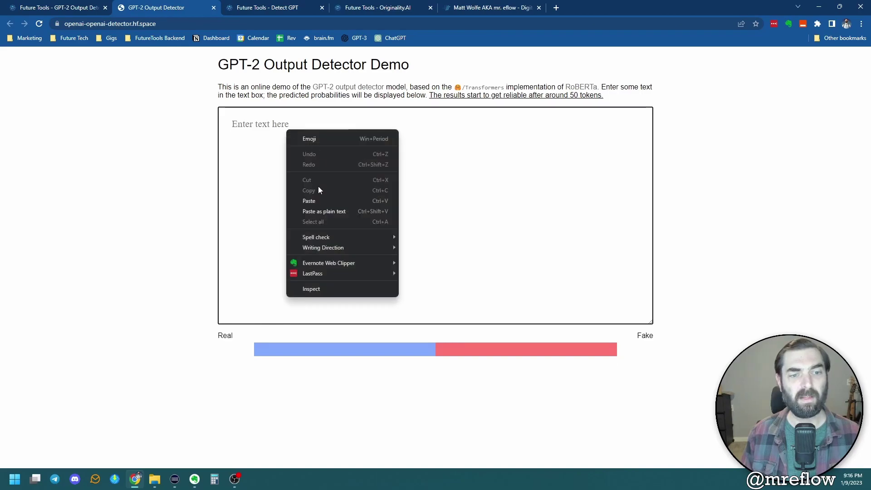
{"action": "left_click", "coordinate": [318, 200]}
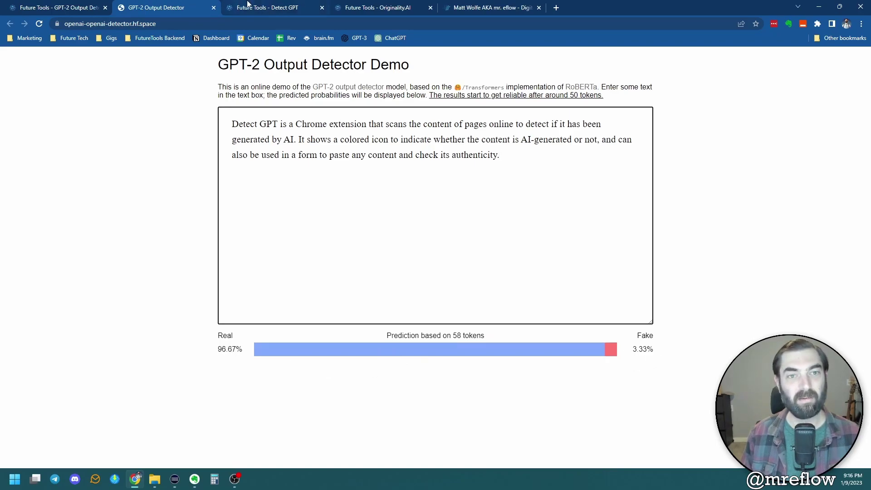
- Replace the detector's text with the Originality.AI description from its FutureTools page, ending at "with automatic billing."
{"action": "left_click", "coordinate": [386, 8]}
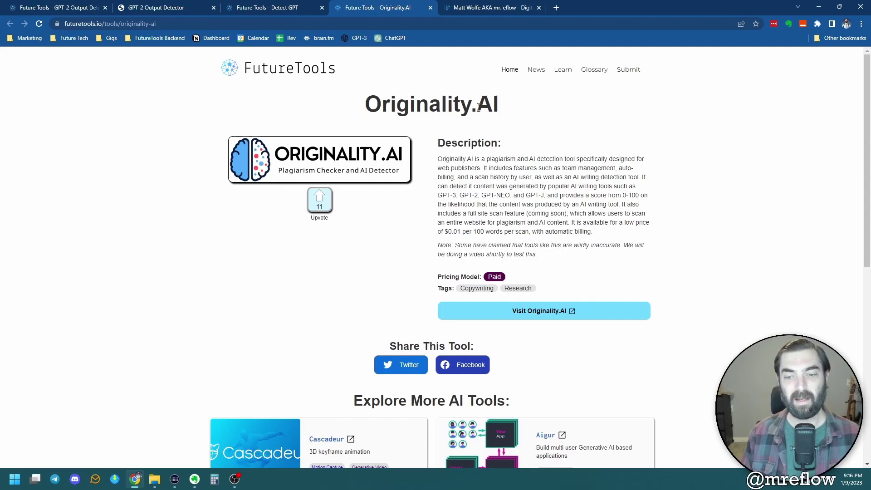
{"action": "left_click_drag", "start_coordinate": [604, 222], "coordinate": [433, 158]}
{"action": "right_click", "coordinate": [457, 168]}
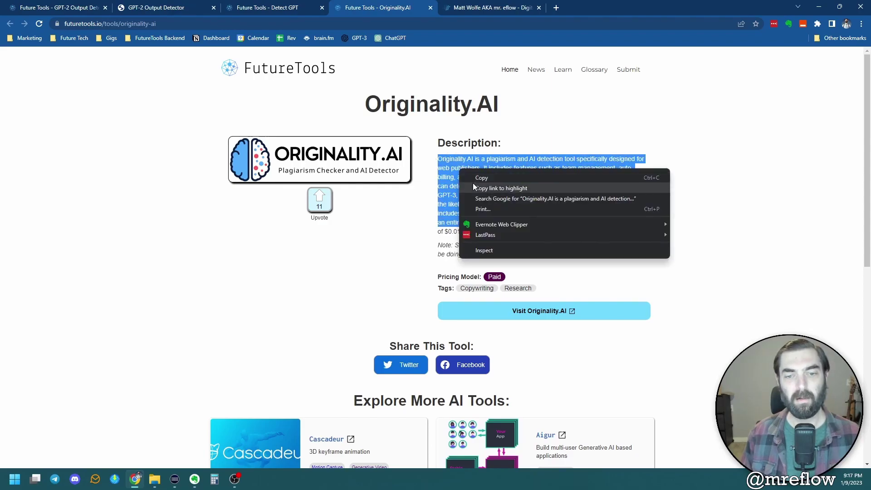
{"action": "left_click", "coordinate": [472, 184]}
{"action": "left_click", "coordinate": [166, 7]}
{"action": "key", "text": "ctrl+a"}
{"action": "key", "text": "ctrl+v"}
{"action": "left_click_drag", "start_coordinate": [498, 222], "coordinate": [194, 121]}
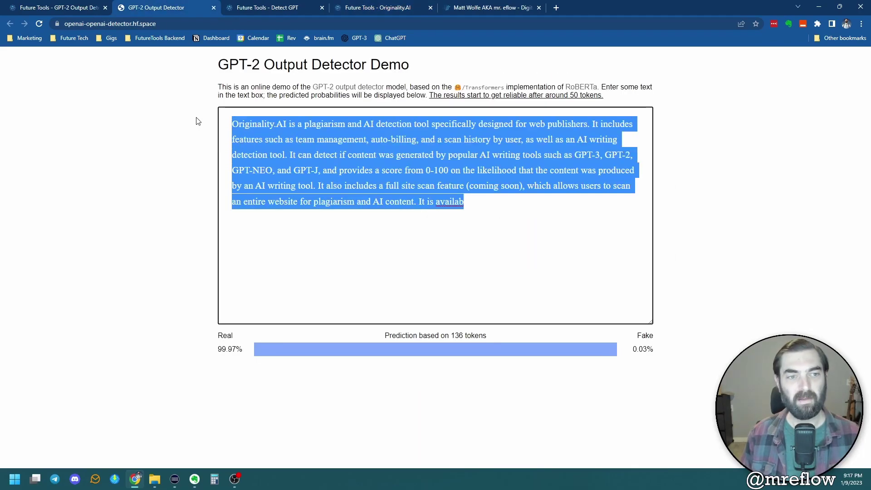
{"action": "right_click", "coordinate": [292, 143]}
{"action": "left_click", "coordinate": [321, 186]}
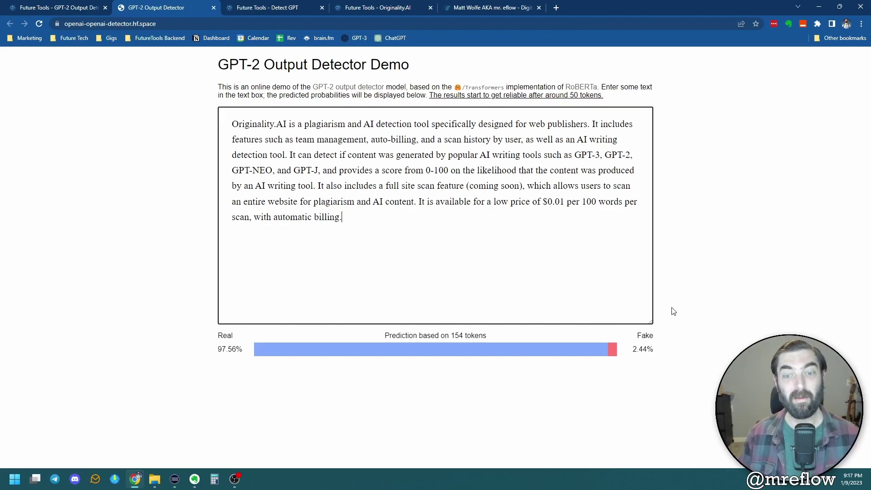
- Open the blog post "Everything Is Changing" from the personal blog's home page and find its longer body paragraphs
{"action": "left_click", "coordinate": [485, 7]}
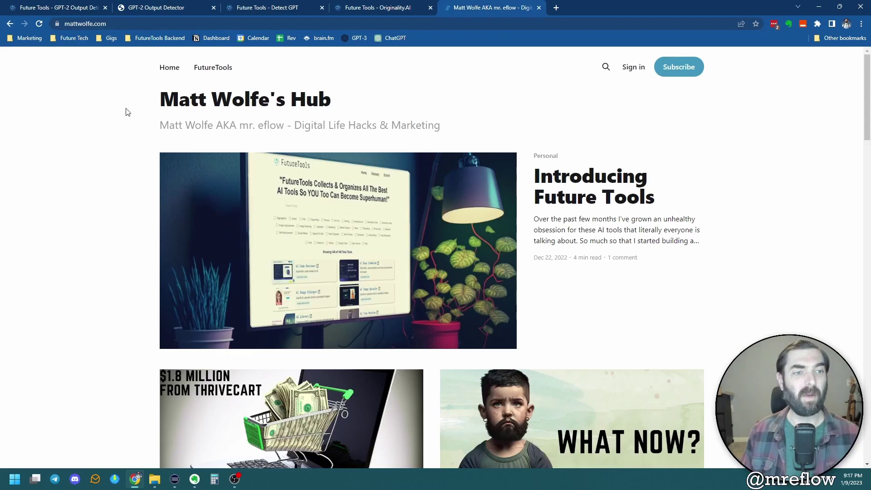
{"action": "scroll", "coordinate": [594, 255], "scroll_direction": "down", "scroll_amount": 5}
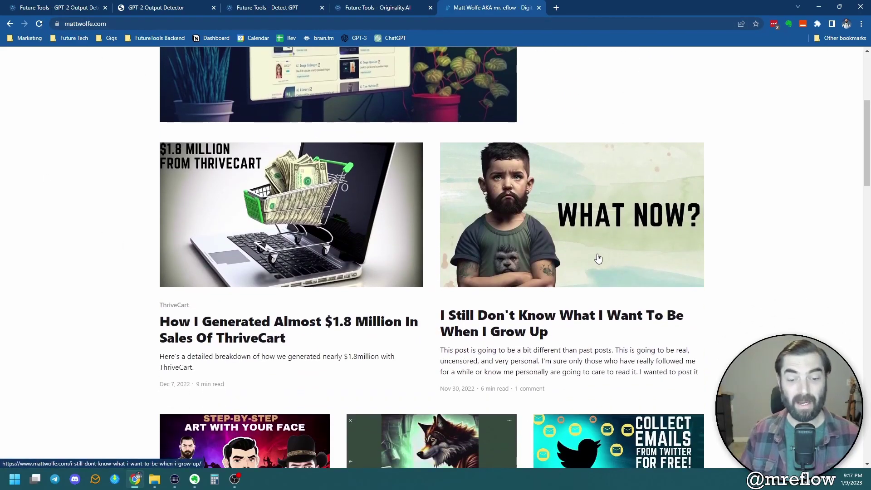
{"action": "scroll", "coordinate": [580, 267], "scroll_direction": "down", "scroll_amount": 9}
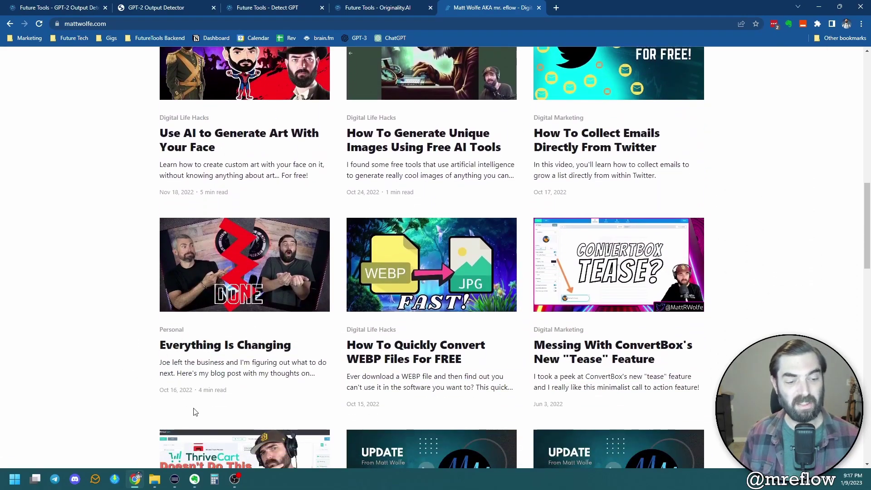
{"action": "left_click", "coordinate": [236, 286]}
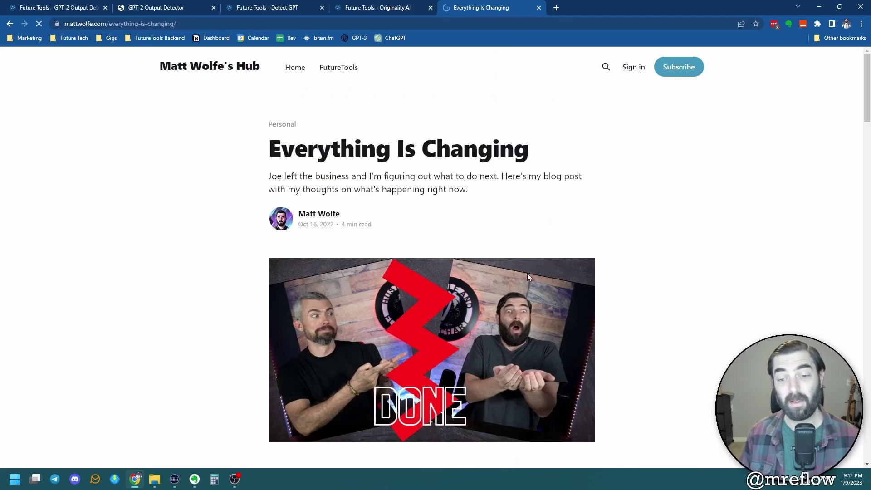
{"action": "scroll", "coordinate": [528, 274], "scroll_direction": "down", "scroll_amount": 7}
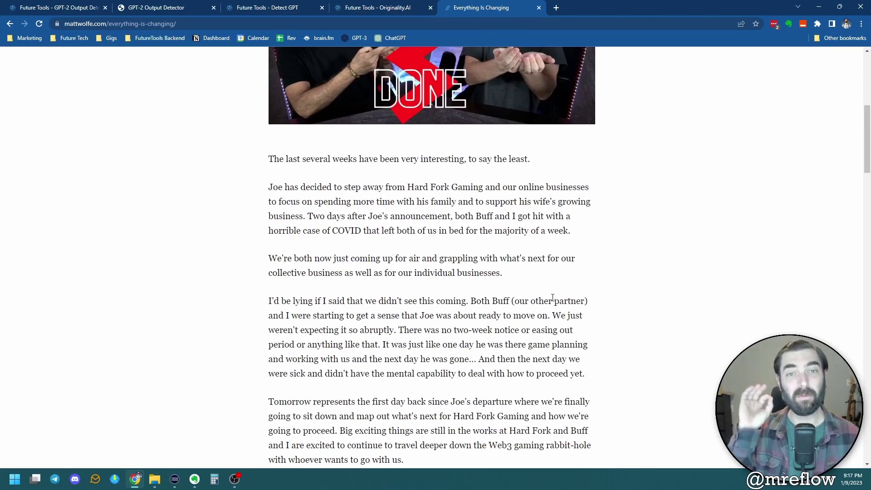
{"action": "scroll", "coordinate": [362, 307], "scroll_direction": "down", "scroll_amount": 7}
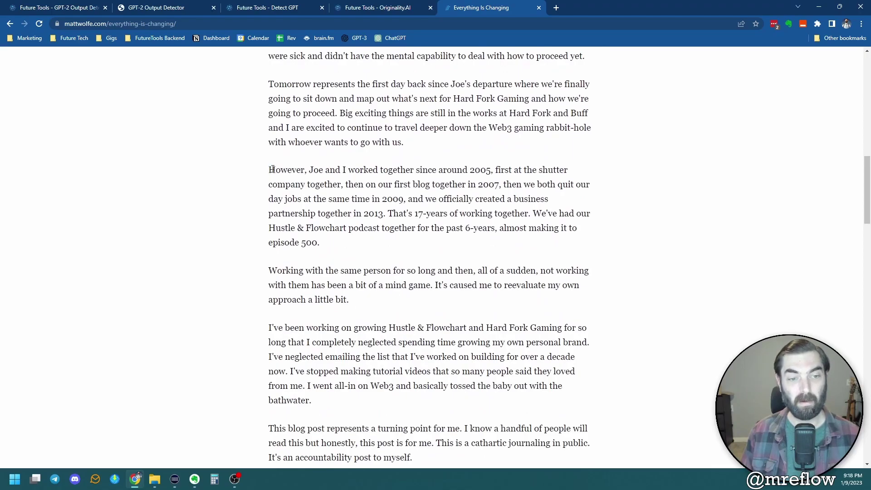
- Copy the post's three paragraphs from "However" through "bathwater" and paste them over the text in the GPT-2 Output Detector
{"action": "left_click_drag", "start_coordinate": [270, 169], "coordinate": [353, 402]}
{"action": "right_click", "coordinate": [346, 281]}
{"action": "left_click", "coordinate": [377, 292]}
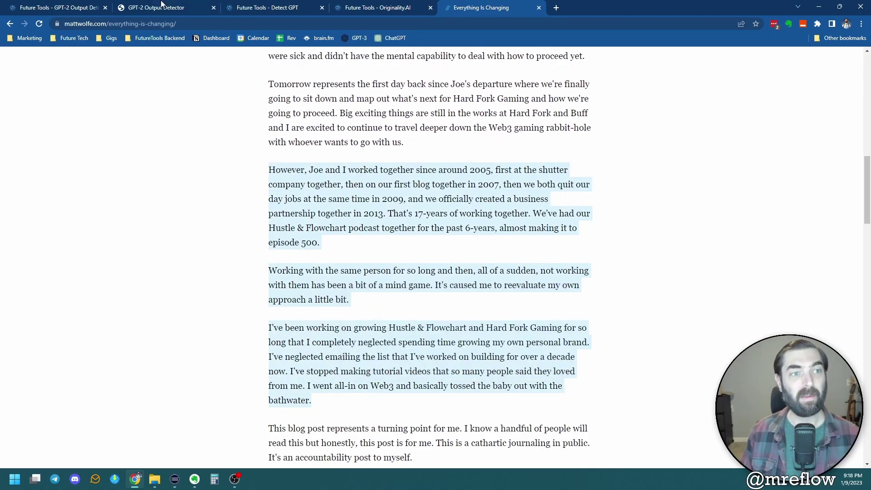
{"action": "left_click", "coordinate": [164, 7]}
{"action": "left_click", "coordinate": [498, 245]}
{"action": "key", "text": "ctrl+a"}
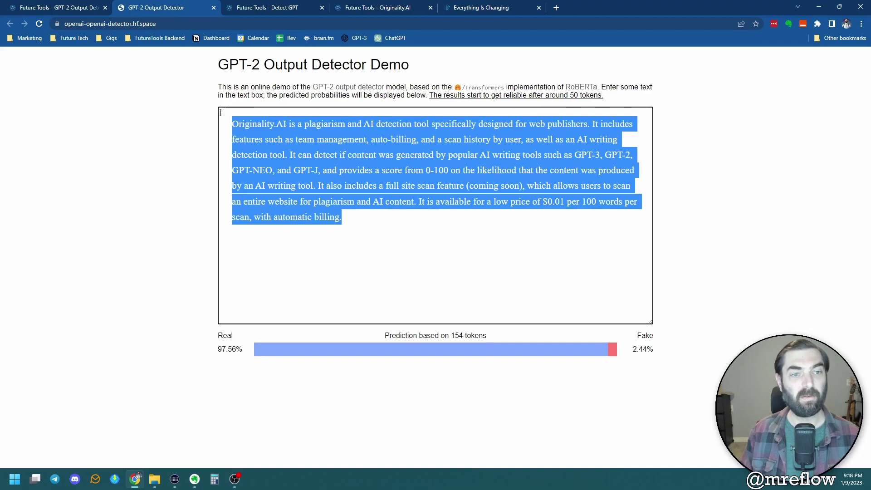
{"action": "right_click", "coordinate": [273, 135]}
{"action": "left_click", "coordinate": [305, 174]}
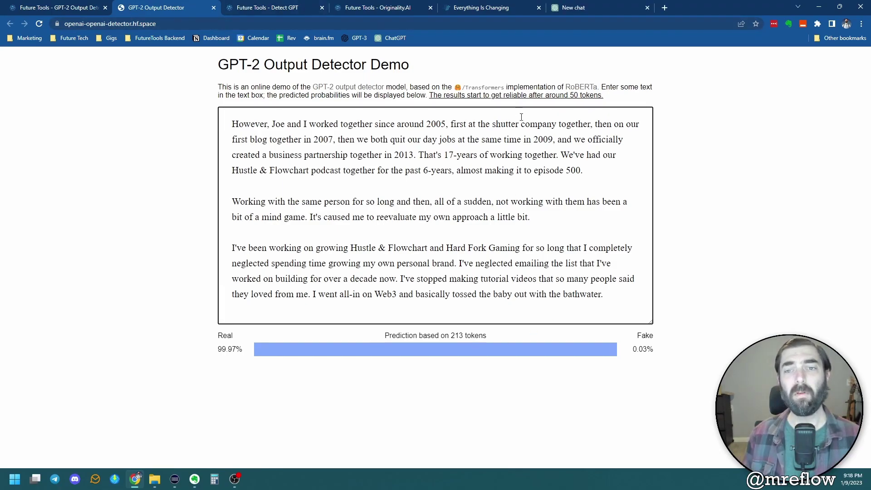
- Ask ChatGPT for a story about a wolf that learns to use a computer and then makes video about using artificial intelligence for productivity and making money
{"action": "key", "text": "ctrl+9"}
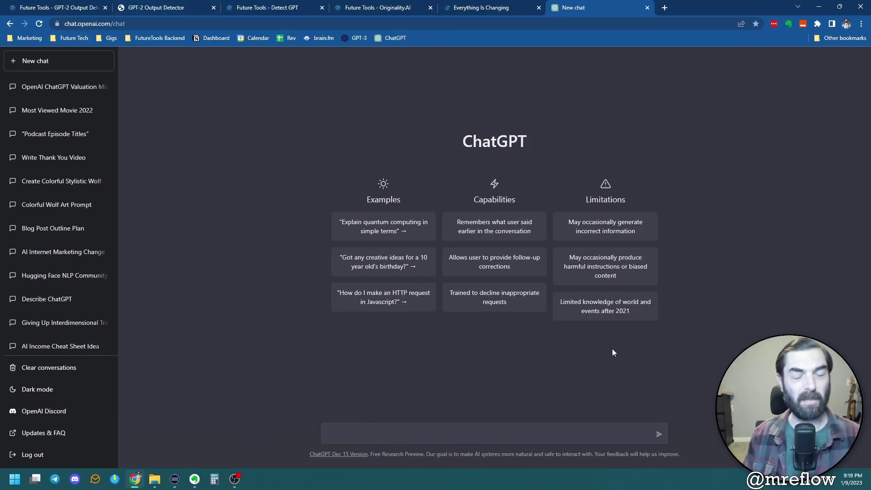
{"action": "type", "text": "Write a t"}
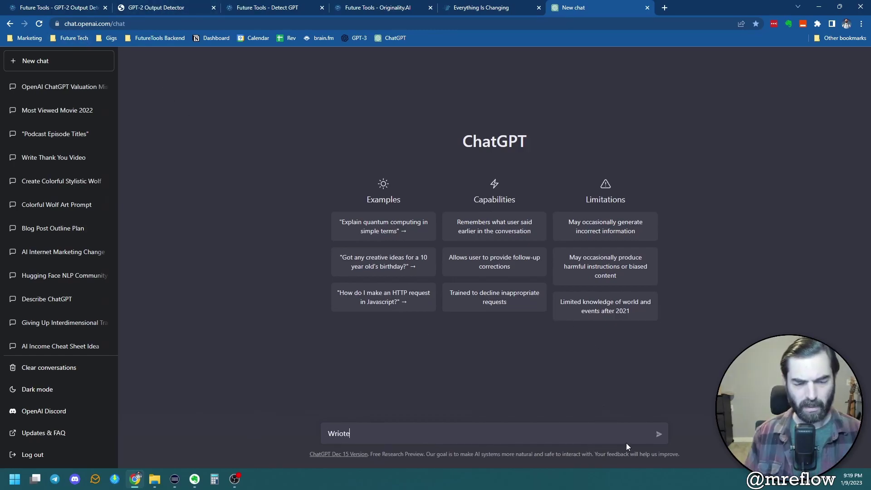
{"action": "type", "text": "tory ab"}
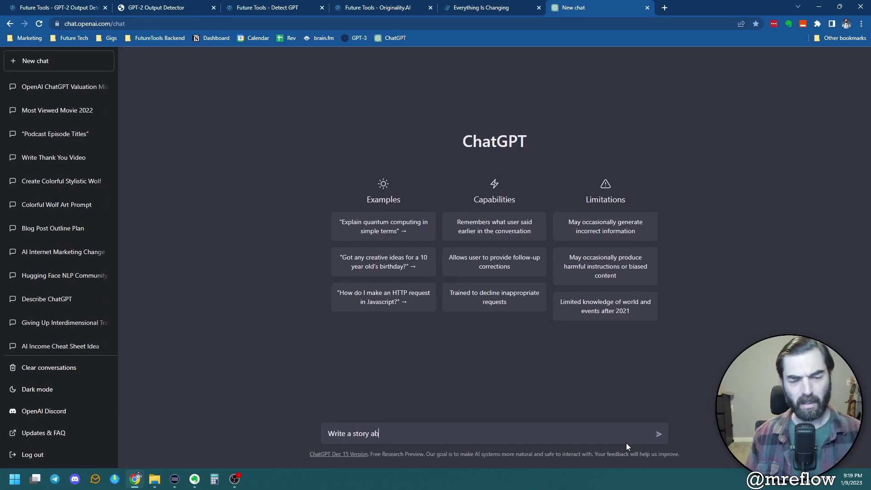
{"action": "type", "text": "out a wolf that learns to"}
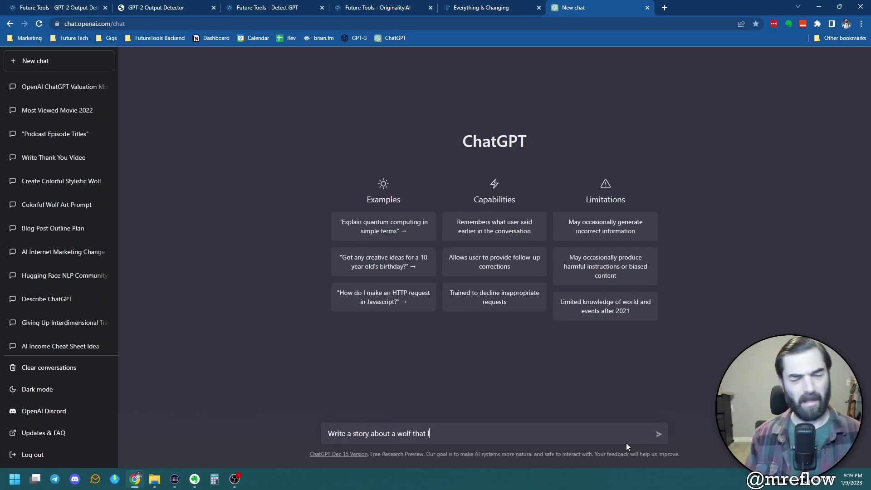
{"action": "type", "text": "a comp"}
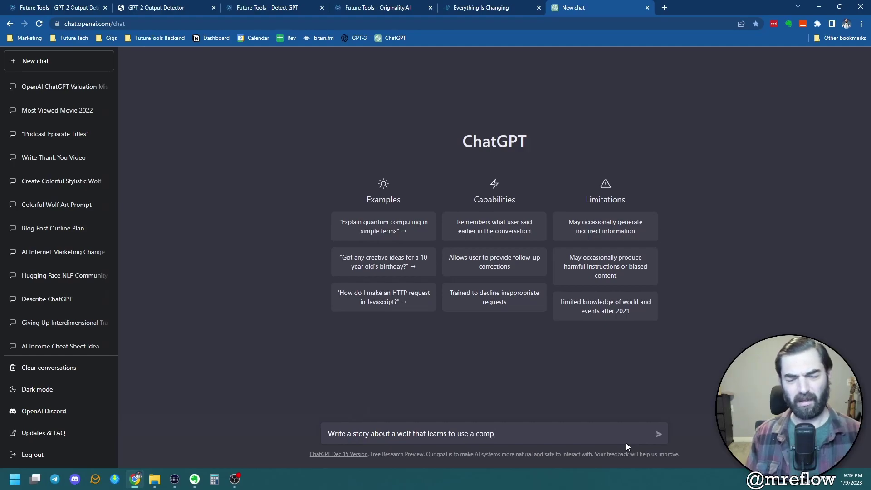
{"action": "type", "text": "uter and then makes video about how"}
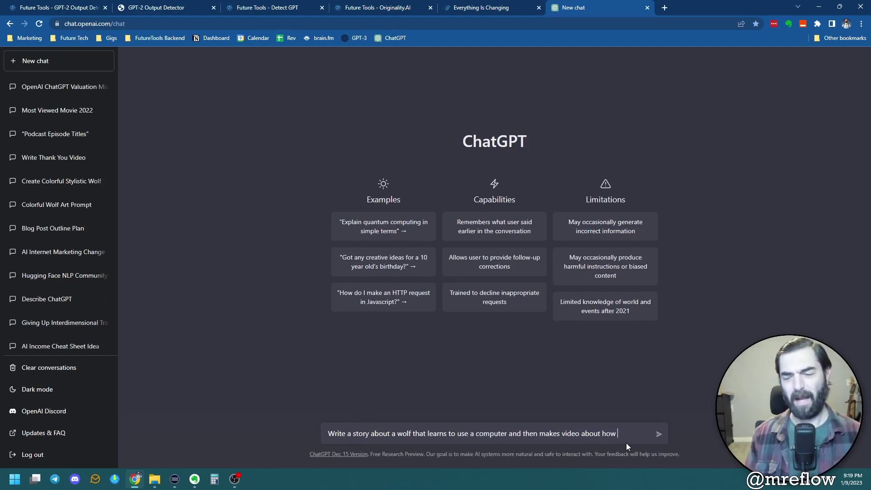
{"action": "type", "text": " to use art"}
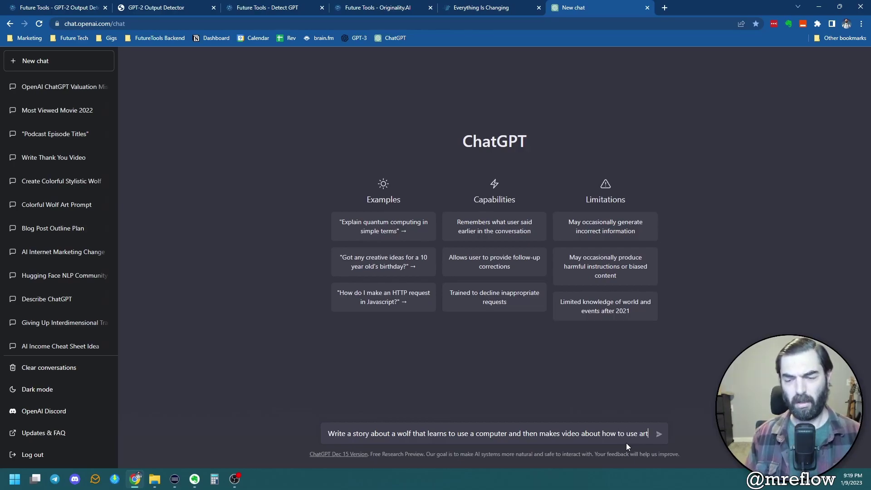
{"action": "type", "text": "ificial intelligence for productiv"}
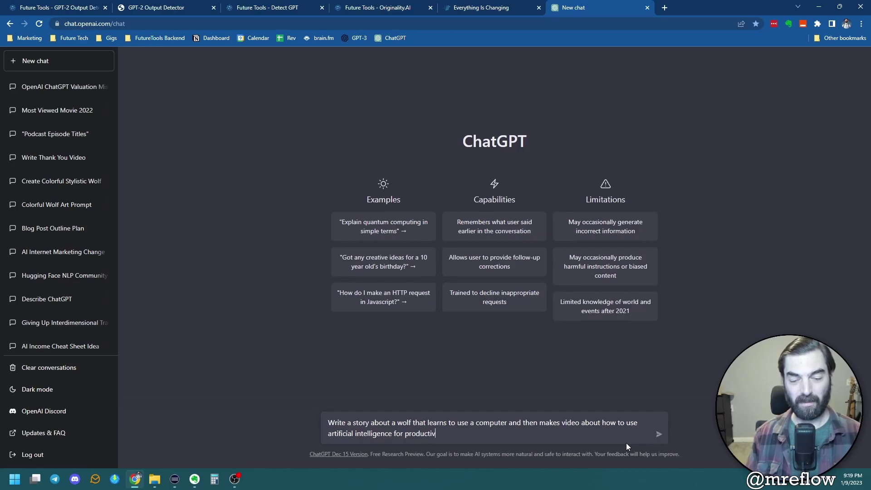
{"action": "type", "text": "ity and making money"}
{"action": "key", "text": "Return"}
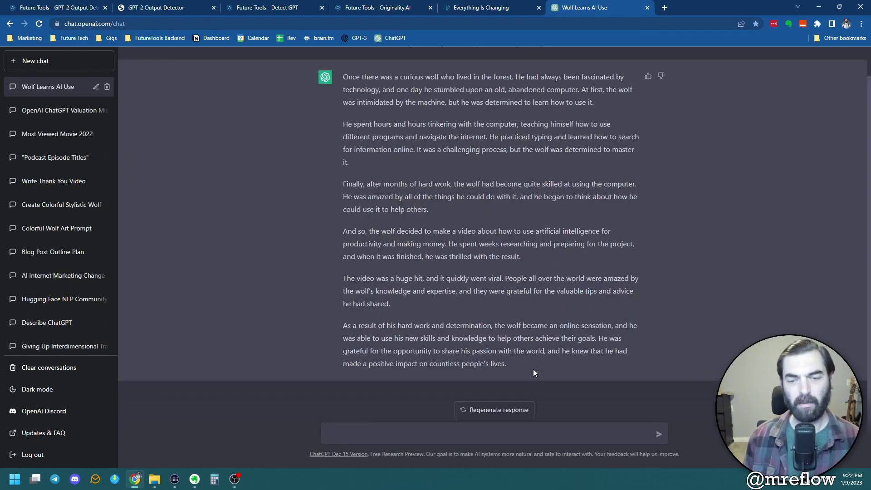
- Copy ChatGPT's entire wolf story and paste it over the blog text in the GPT-2 Output Detector
{"action": "left_click_drag", "start_coordinate": [533, 369], "coordinate": [342, 78]}
{"action": "right_click", "coordinate": [353, 77]}
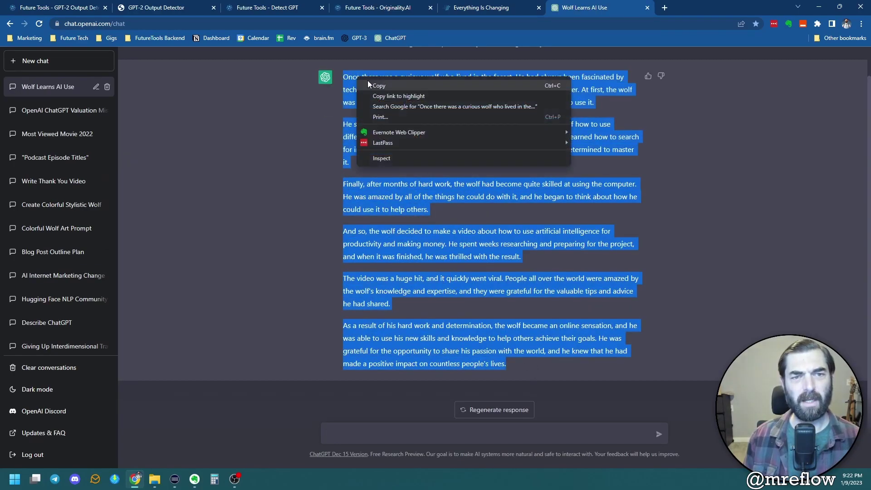
{"action": "left_click", "coordinate": [367, 84]}
{"action": "left_click", "coordinate": [151, 8]}
{"action": "left_click_drag", "start_coordinate": [591, 308], "coordinate": [207, 126]}
{"action": "right_click", "coordinate": [302, 140]}
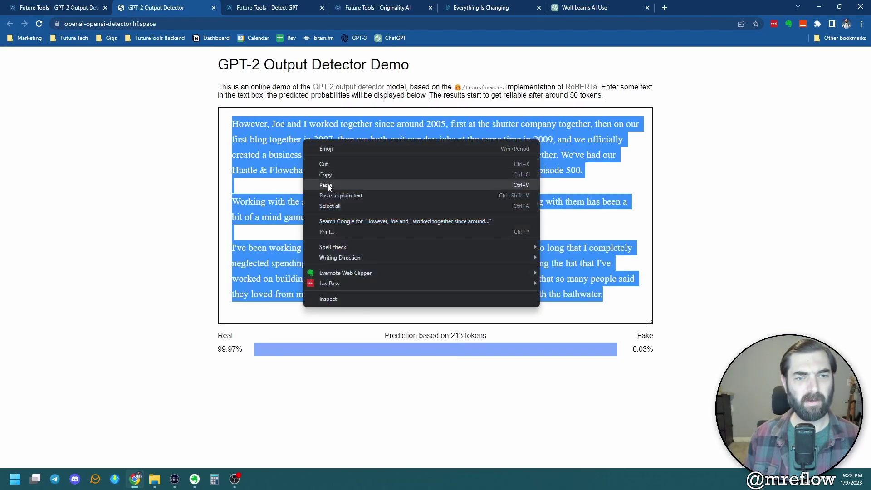
{"action": "left_click", "coordinate": [327, 185]}
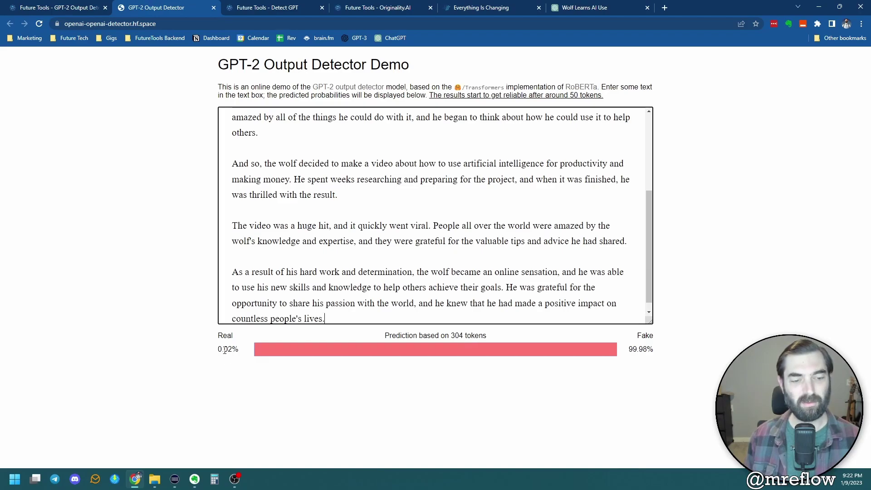
{"action": "left_click_drag", "start_coordinate": [650, 306], "coordinate": [661, 326]}
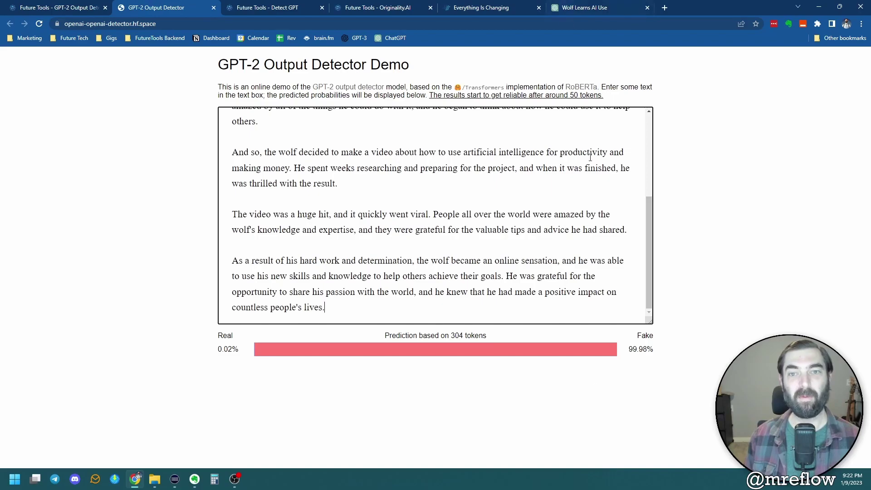
{"action": "left_click_drag", "start_coordinate": [217, 64], "coordinate": [412, 62]}
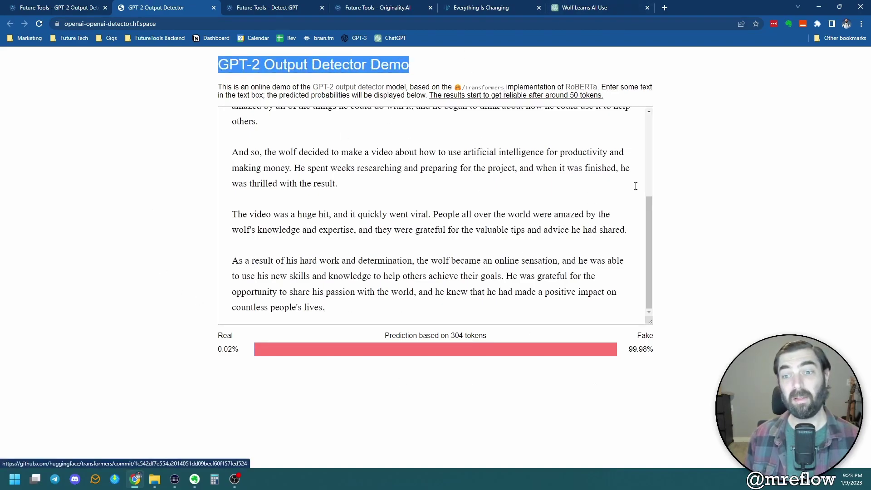
- Close the GPT-2 detector and open Detect GPT's Chrome Web Store page by way of its FutureTools listing and install link
{"action": "key", "text": "ctrl+w"}
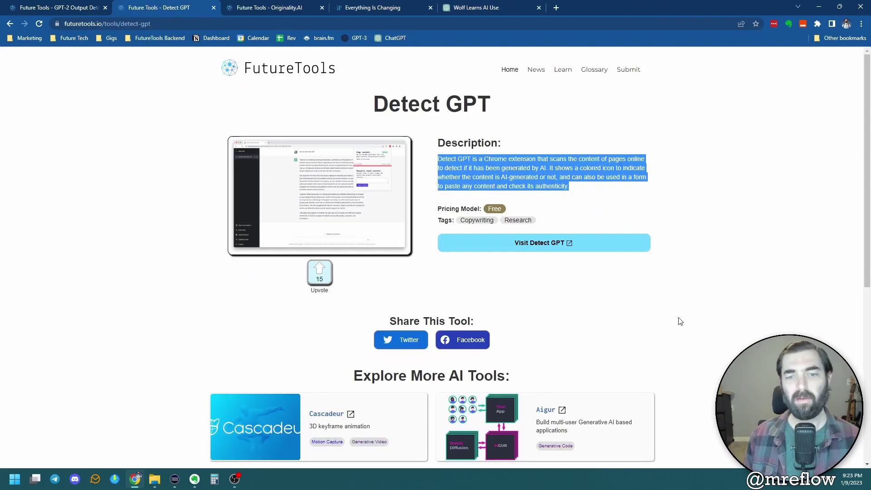
{"action": "left_click", "coordinate": [678, 319]}
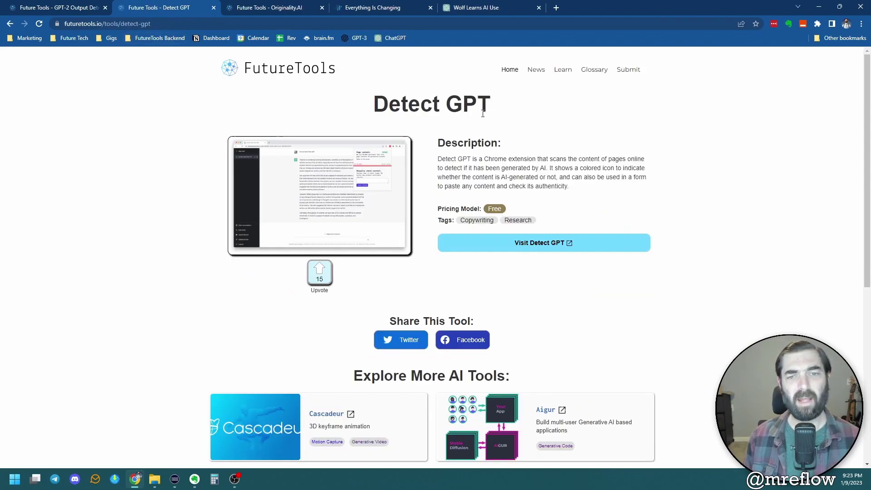
{"action": "left_click", "coordinate": [540, 245]}
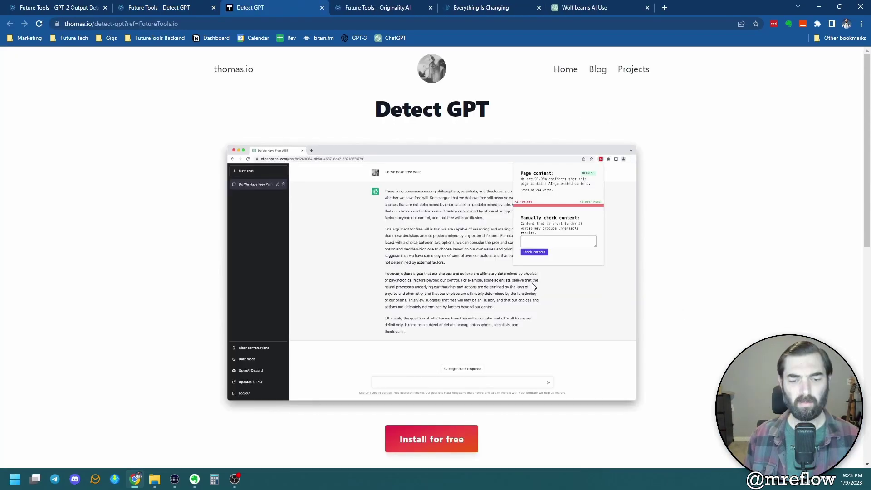
{"action": "scroll", "coordinate": [522, 362], "scroll_direction": "down", "scroll_amount": 2}
{"action": "scroll", "coordinate": [449, 453], "scroll_direction": "up", "scroll_amount": 2}
{"action": "key", "text": "ctrl+shift+b"}
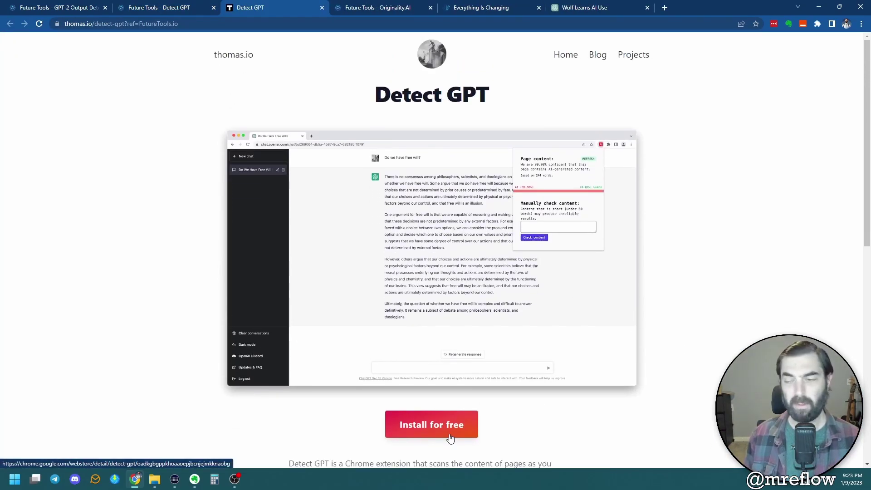
{"action": "left_click", "coordinate": [446, 434]}
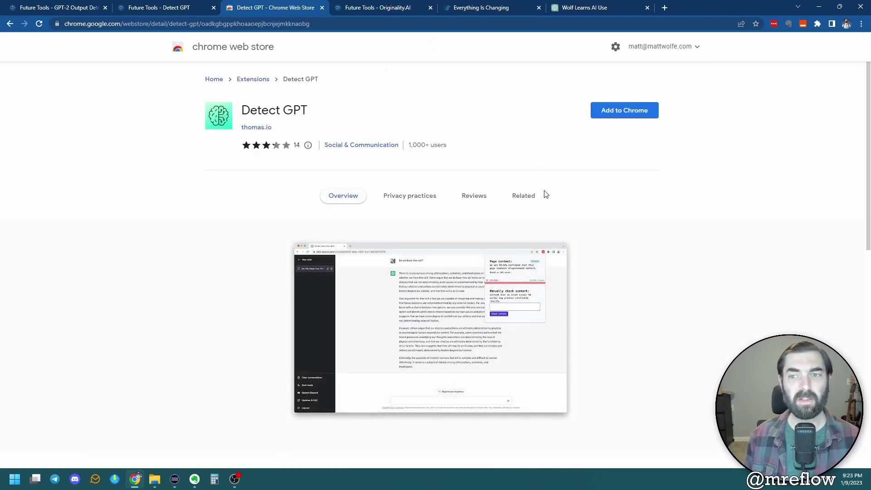
- Install the Detect GPT extension in Chrome, open its popup, and close the Web Store page
{"action": "left_click", "coordinate": [612, 111]}
{"action": "left_click", "coordinate": [501, 97]}
{"action": "left_click", "coordinate": [803, 24]}
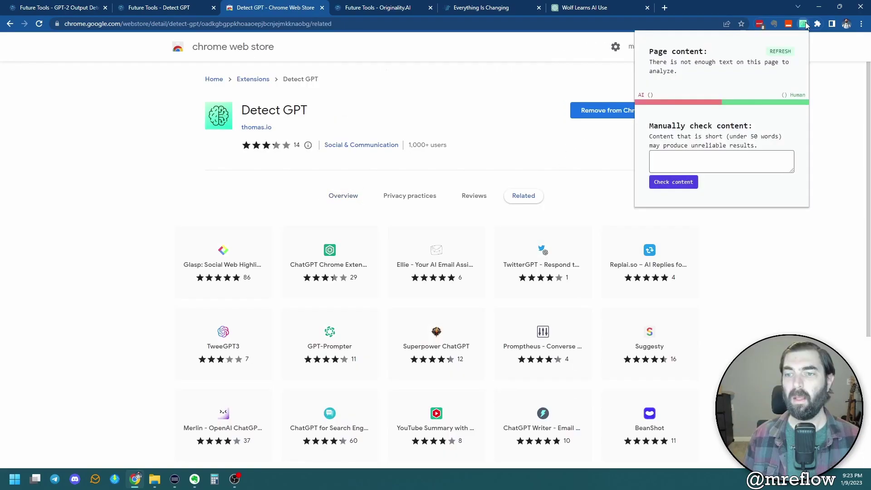
{"action": "key", "text": "ctrl+w"}
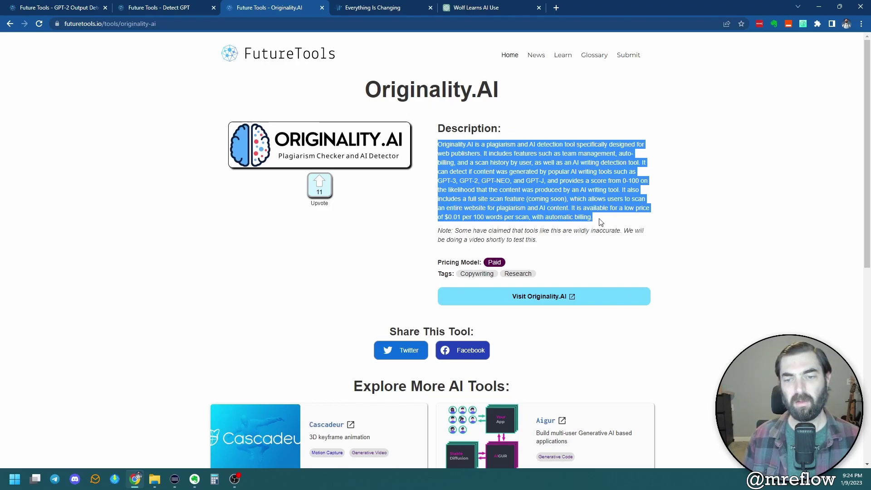
- Check the Originality.AI description, ending at "with automatic billing.", in Detect GPT's manual content check
{"action": "left_click_drag", "start_coordinate": [600, 222], "coordinate": [445, 144]}
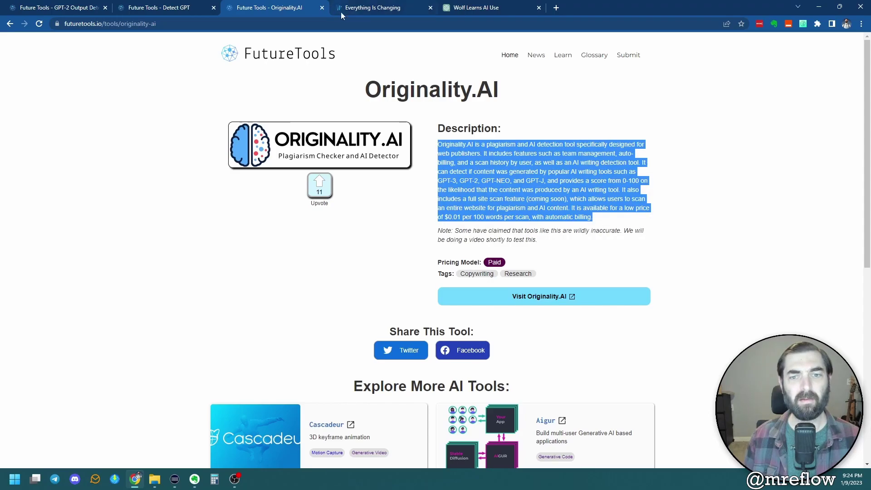
{"action": "left_click", "coordinate": [804, 23]}
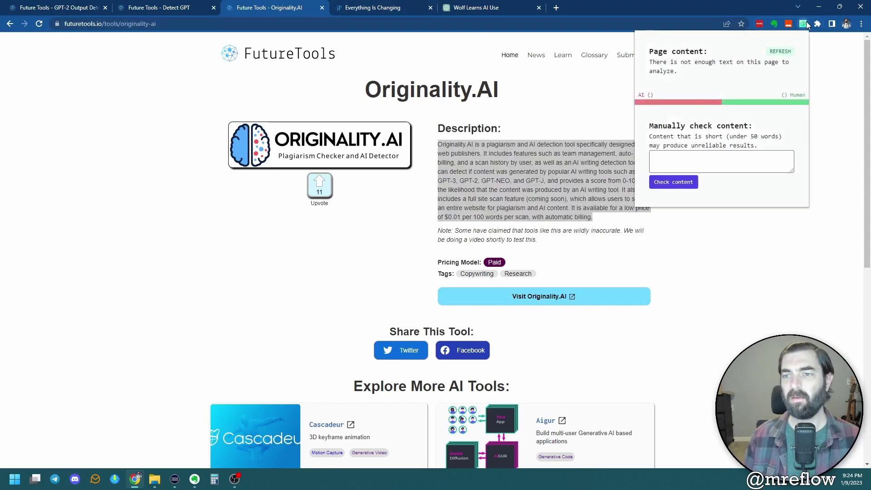
{"action": "left_click", "coordinate": [683, 157]}
{"action": "right_click", "coordinate": [686, 168]}
{"action": "left_click", "coordinate": [698, 227]}
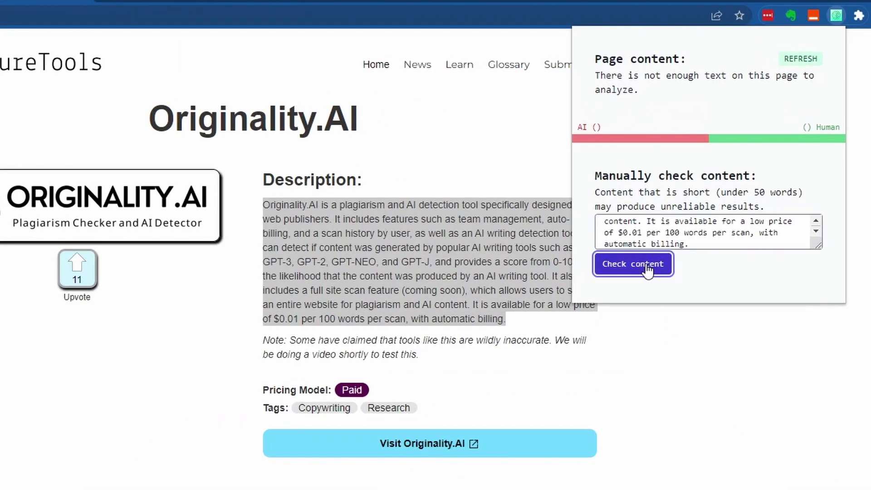
{"action": "left_click", "coordinate": [647, 270]}
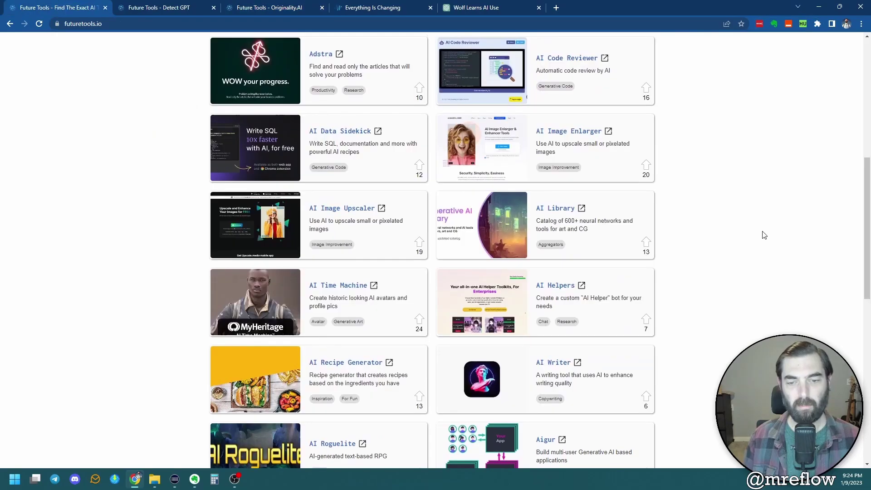
- Open the AutoDraw page from the FutureTools directory and copy its full description
{"action": "scroll", "coordinate": [761, 233], "scroll_direction": "down", "scroll_amount": 4}
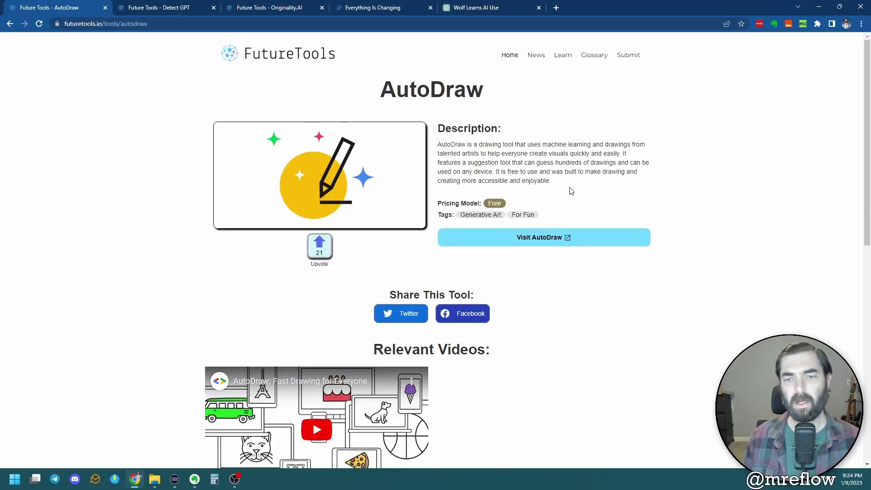
{"action": "left_click_drag", "start_coordinate": [567, 188], "coordinate": [438, 144]}
{"action": "right_click", "coordinate": [448, 148]}
{"action": "left_click", "coordinate": [476, 158]}
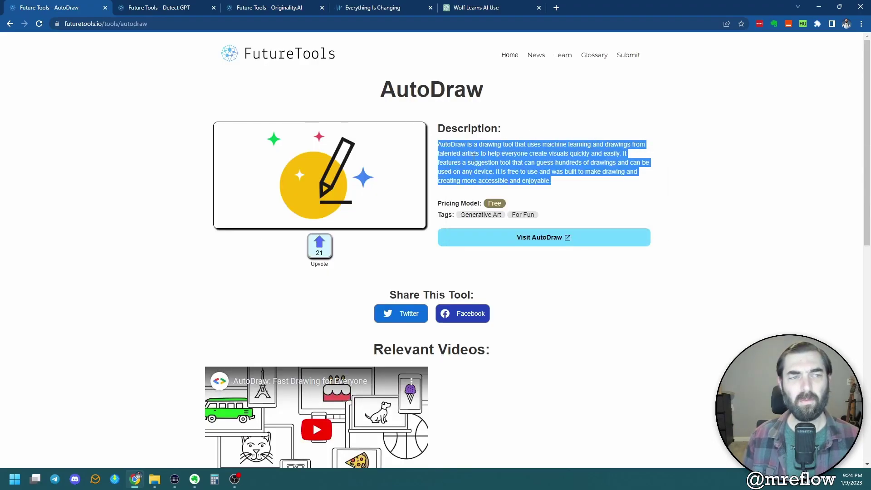
- Paste the AutoDraw description into Detect GPT's manual check and run the analysis
{"action": "left_click", "coordinate": [803, 23]}
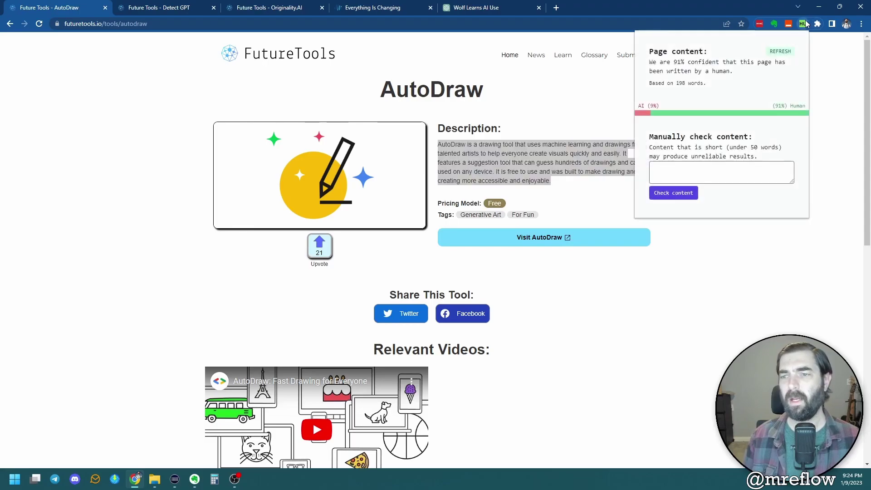
{"action": "right_click", "coordinate": [692, 172]}
{"action": "left_click", "coordinate": [711, 239]}
{"action": "left_click", "coordinate": [676, 195]}
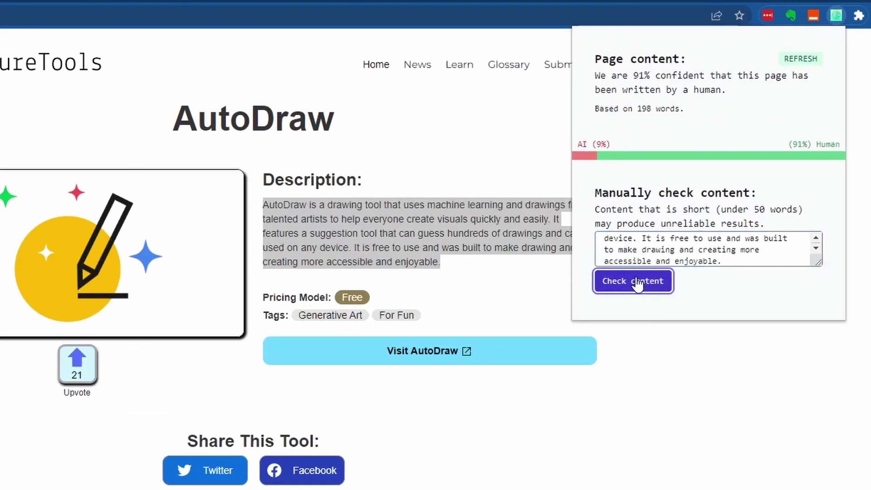
{"action": "left_click", "coordinate": [637, 283]}
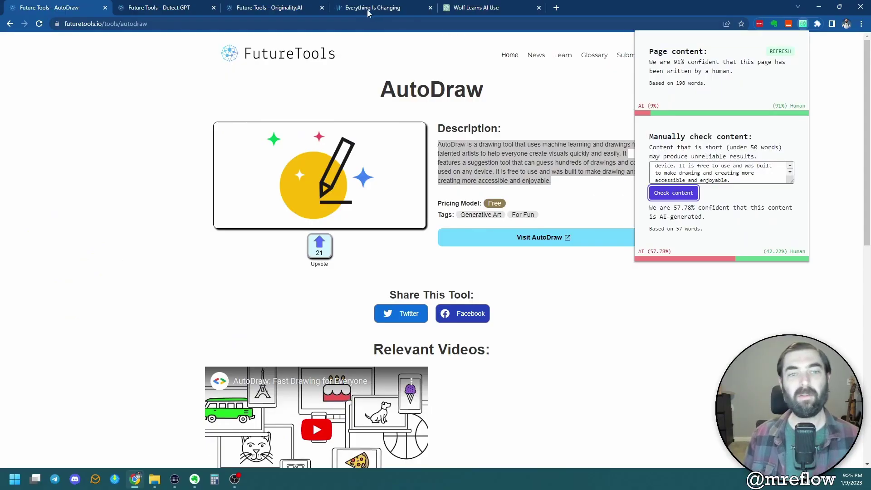
- Copy the three highlighted paragraphs, ending at "out with the bathwater.", from the "Everything Is Changing" blog post
{"action": "left_click", "coordinate": [365, 8]}
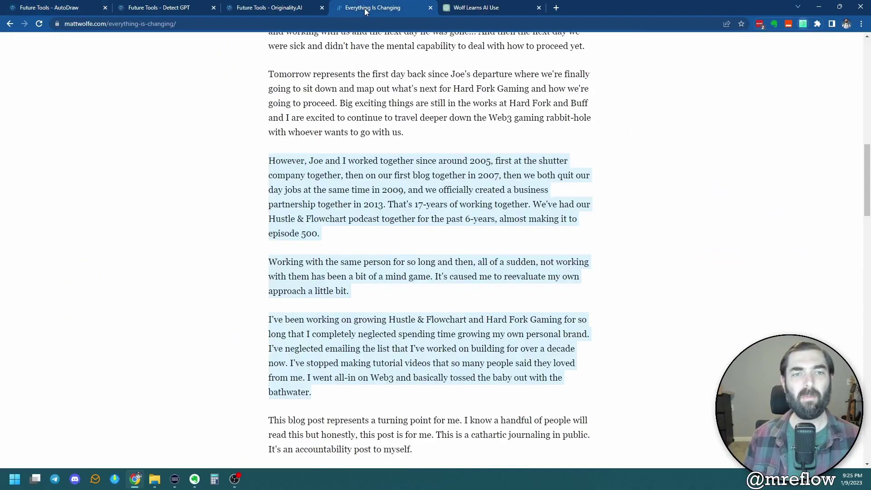
{"action": "left_click", "coordinate": [606, 196]}
{"action": "left_click_drag", "start_coordinate": [312, 393], "coordinate": [262, 169]}
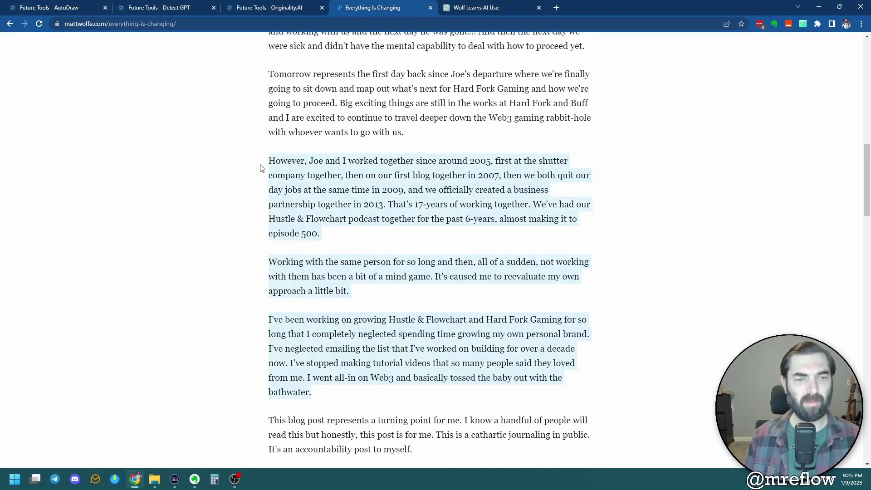
{"action": "right_click", "coordinate": [299, 162]}
{"action": "left_click", "coordinate": [317, 171]}
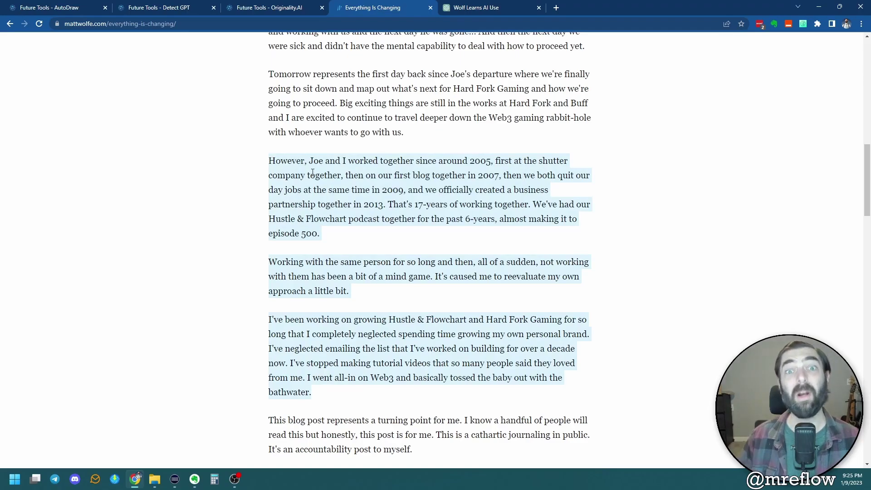
- Paste the copied blog paragraphs into Detect GPT's manual content check and run the analysis
{"action": "left_click", "coordinate": [801, 24]}
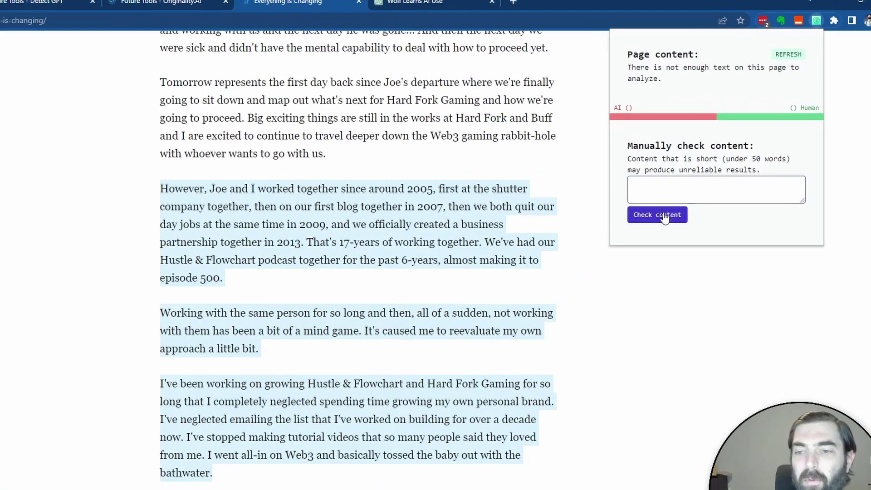
{"action": "left_click", "coordinate": [669, 189]}
{"action": "right_click", "coordinate": [671, 187]}
{"action": "left_click", "coordinate": [700, 275]}
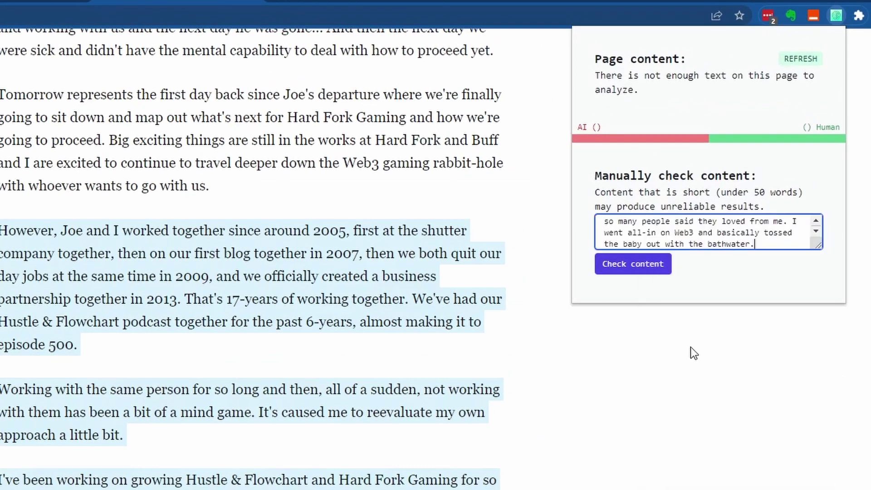
{"action": "left_click", "coordinate": [620, 268]}
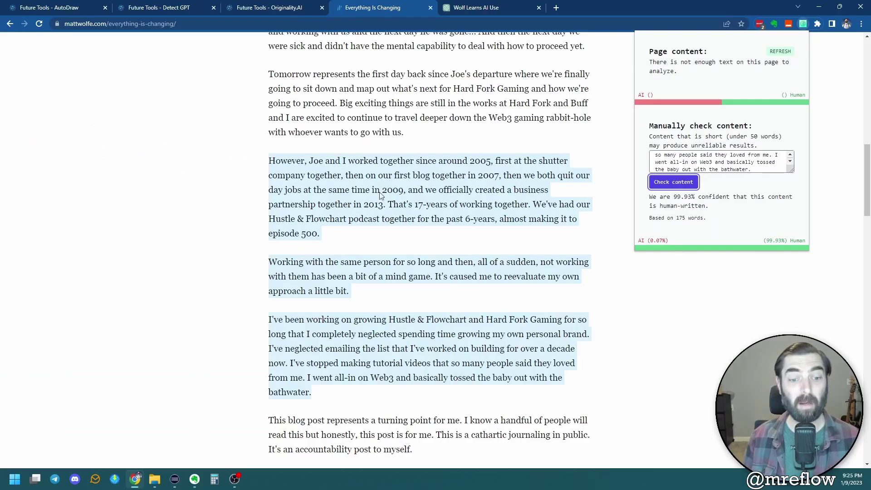
- Copy ChatGPT's full story about the curious wolf and check it in Detect GPT's manual content check
{"action": "left_click", "coordinate": [483, 10]}
{"action": "right_click", "coordinate": [450, 253]}
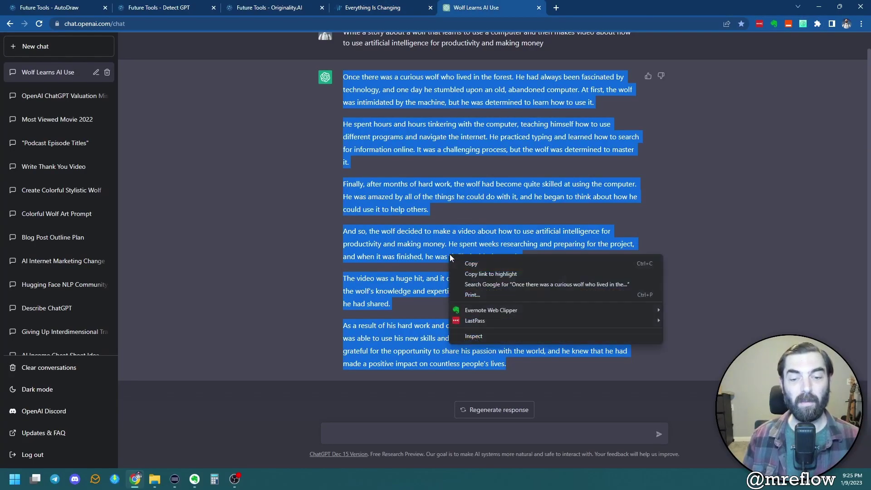
{"action": "left_click", "coordinate": [467, 261]}
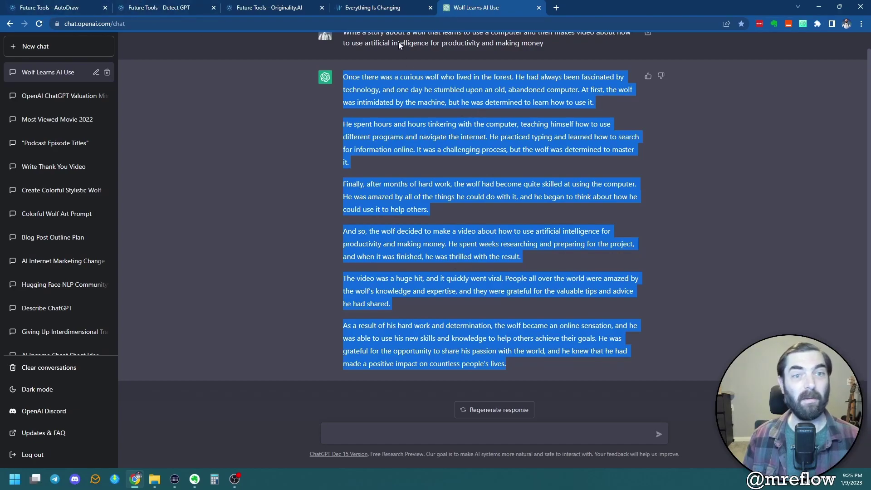
{"action": "left_click", "coordinate": [802, 24]}
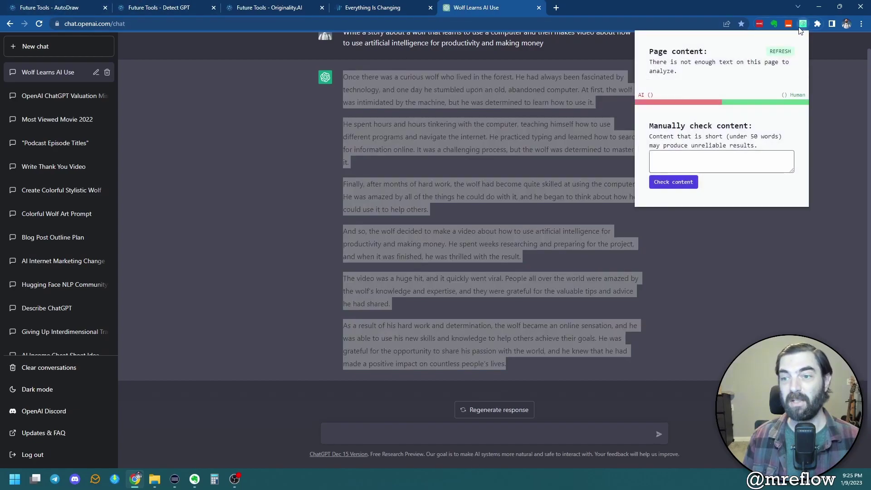
{"action": "right_click", "coordinate": [706, 159]}
{"action": "left_click", "coordinate": [721, 327]}
{"action": "left_click", "coordinate": [638, 253]}
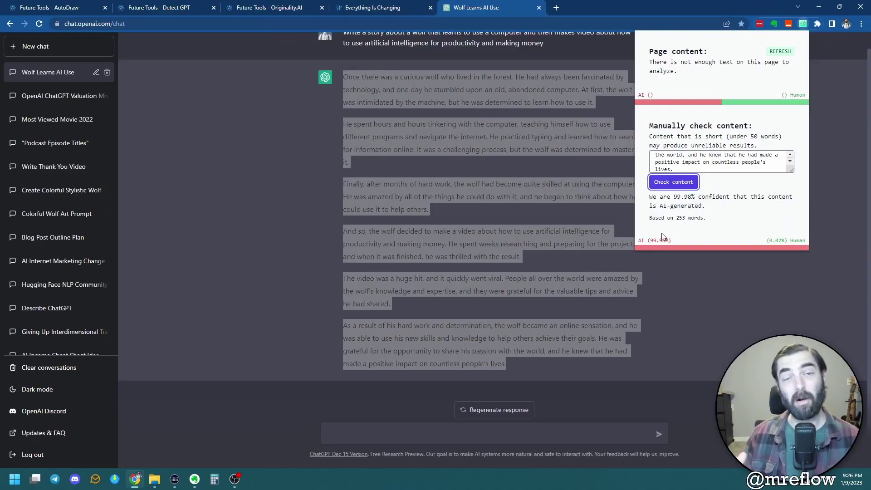
- Close the Detect GPT directory page and visit the Originality.AI site from its FutureTools page
{"action": "left_click", "coordinate": [269, 8]}
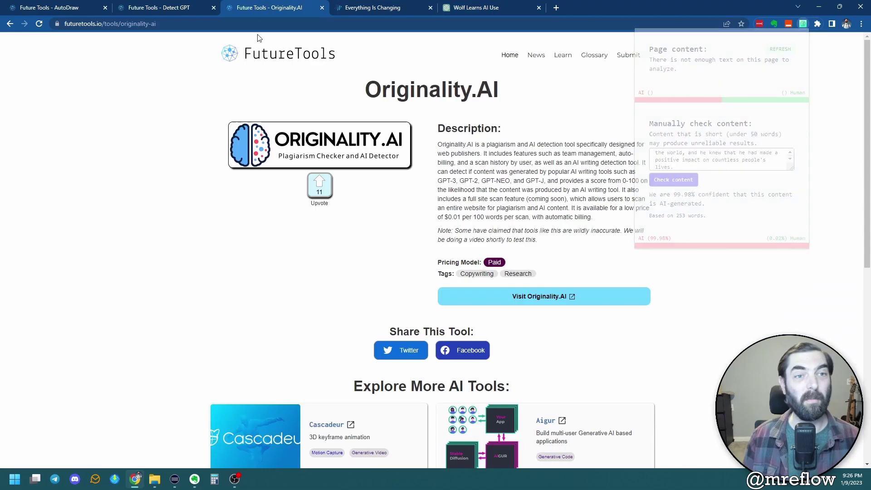
{"action": "left_click", "coordinate": [47, 8]}
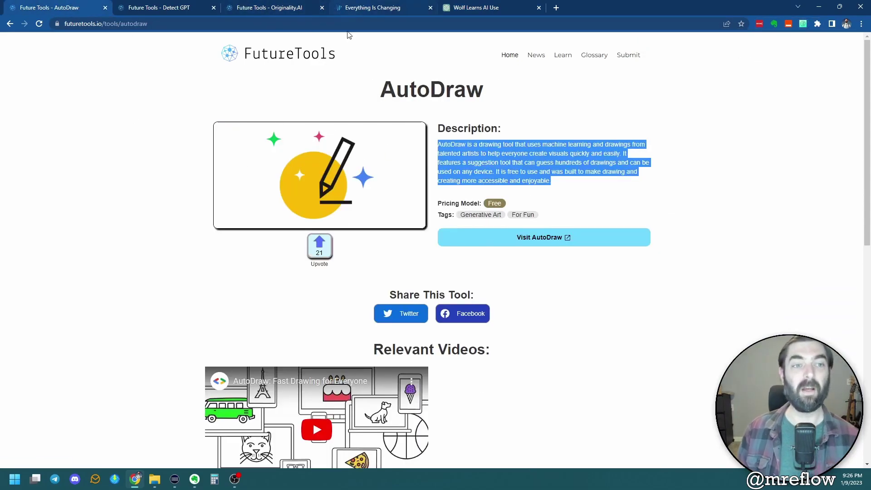
{"action": "left_click", "coordinate": [126, 9]}
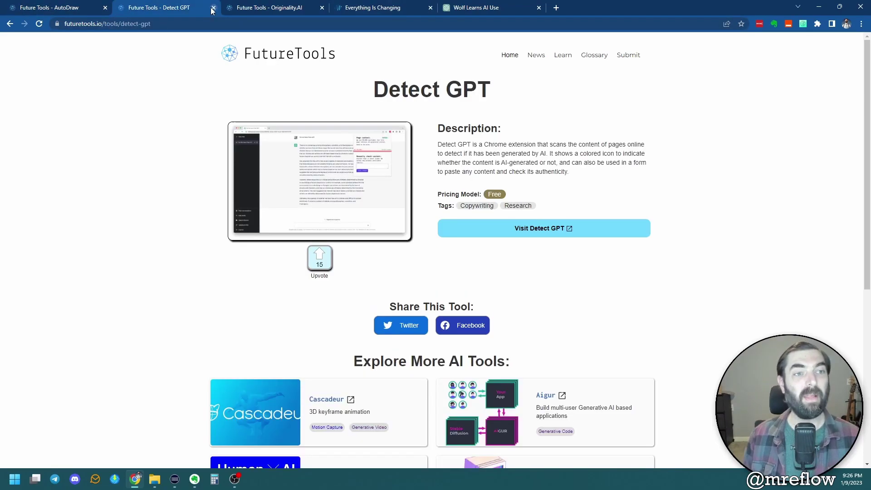
{"action": "left_click", "coordinate": [214, 7]}
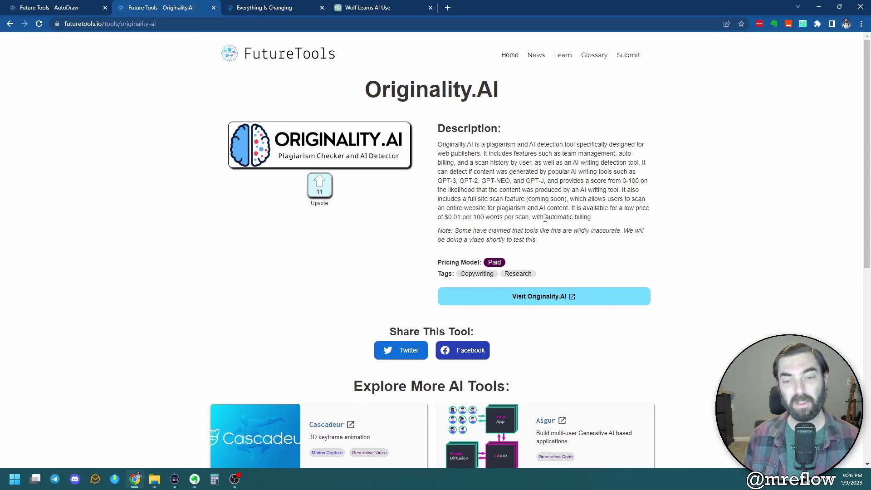
{"action": "left_click", "coordinate": [550, 301]}
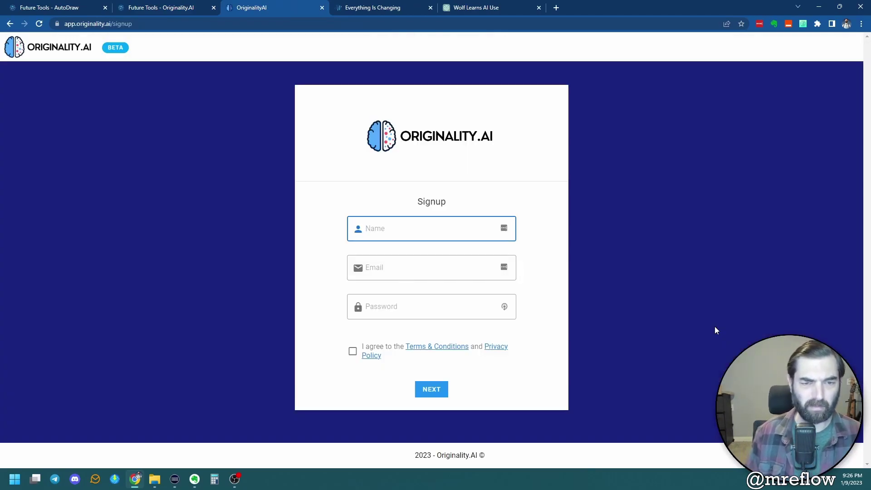
- Sign up for Originality.AI with the account holder's name, purchase 2,000 credits for $20, and continue to the first scan
{"action": "type", "text": "Matt"}
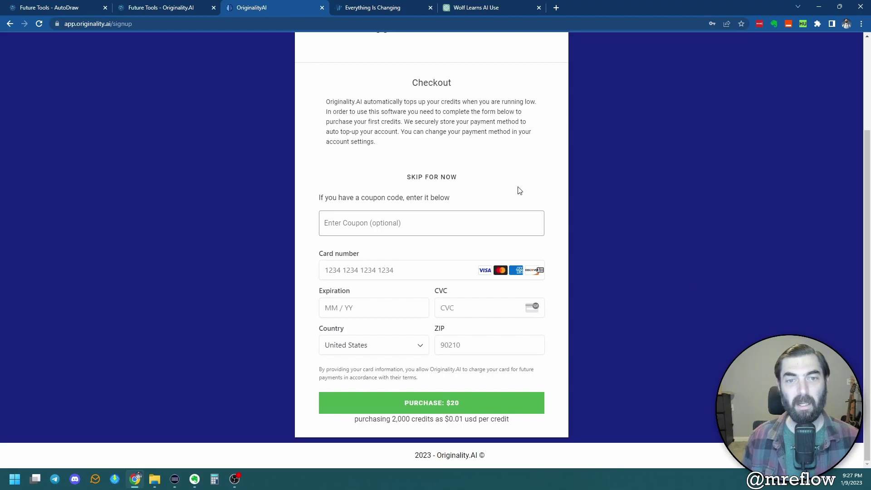
{"action": "scroll", "coordinate": [520, 191], "scroll_direction": "up", "scroll_amount": 2}
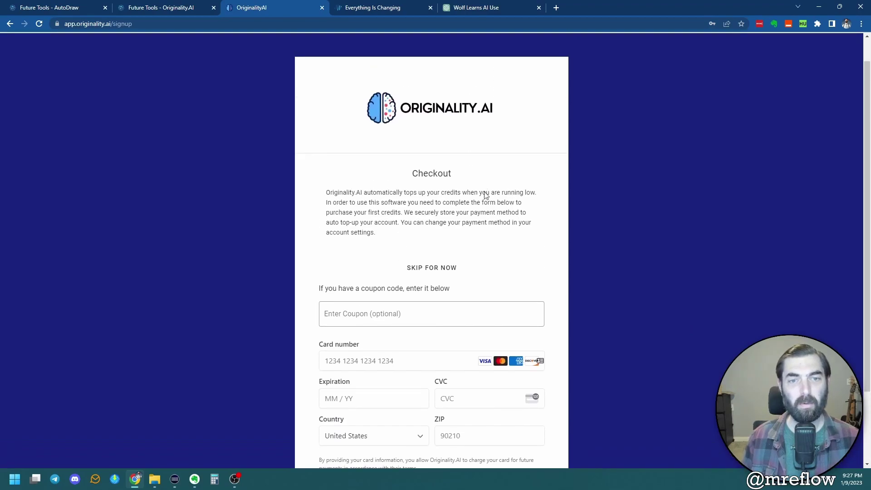
{"action": "scroll", "coordinate": [482, 194], "scroll_direction": "down", "scroll_amount": 2}
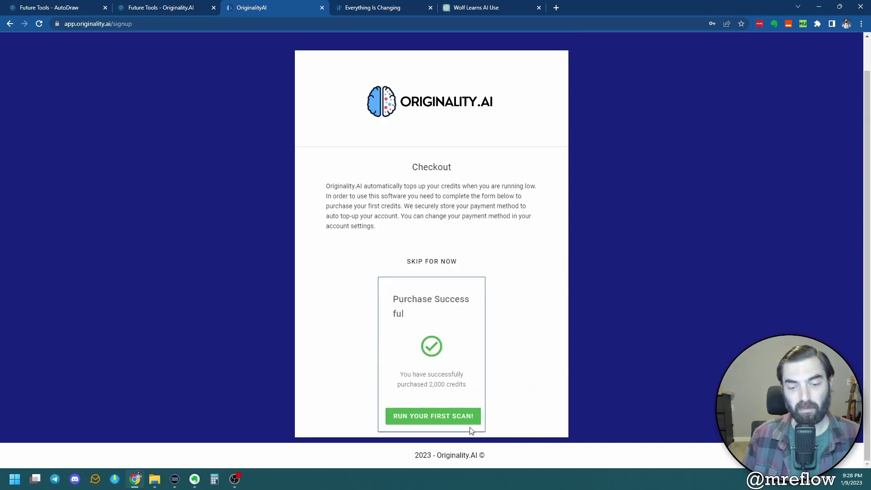
{"action": "left_click", "coordinate": [466, 422]}
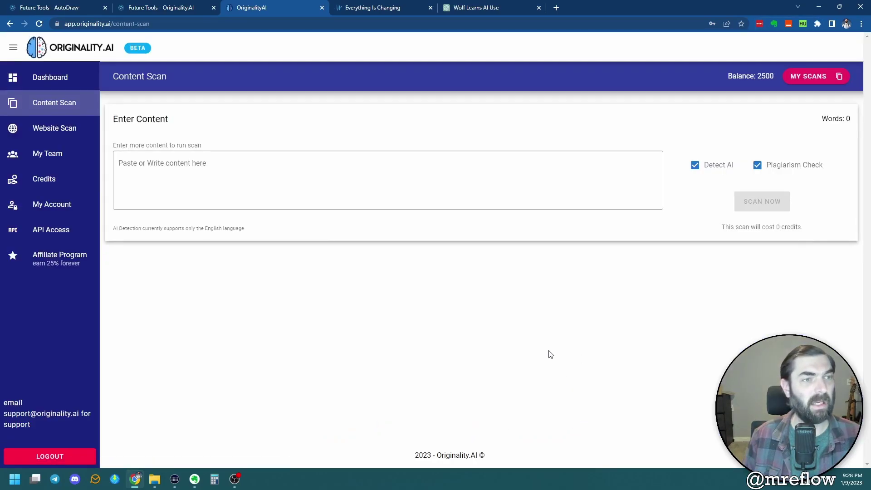
- Copy the full AutoDraw description from FutureTools and paste it into Originality.AI's content scan
{"action": "left_click", "coordinate": [45, 7]}
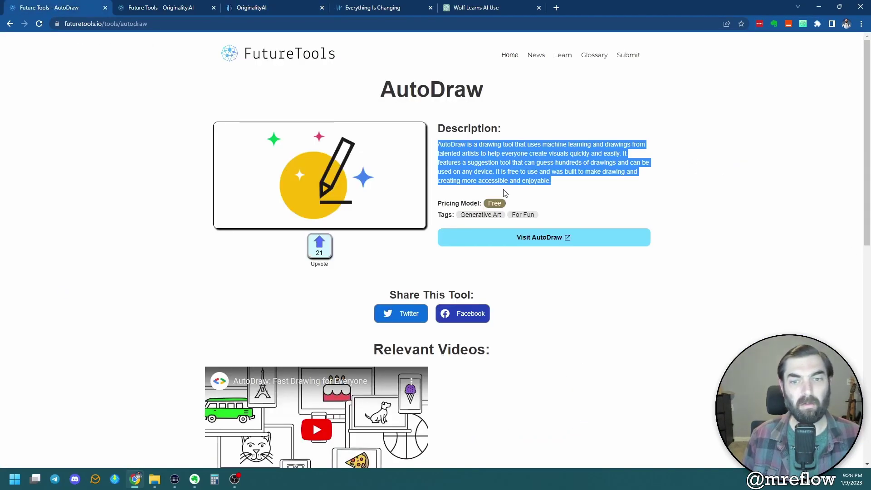
{"action": "right_click", "coordinate": [481, 157]}
{"action": "left_click", "coordinate": [506, 165]}
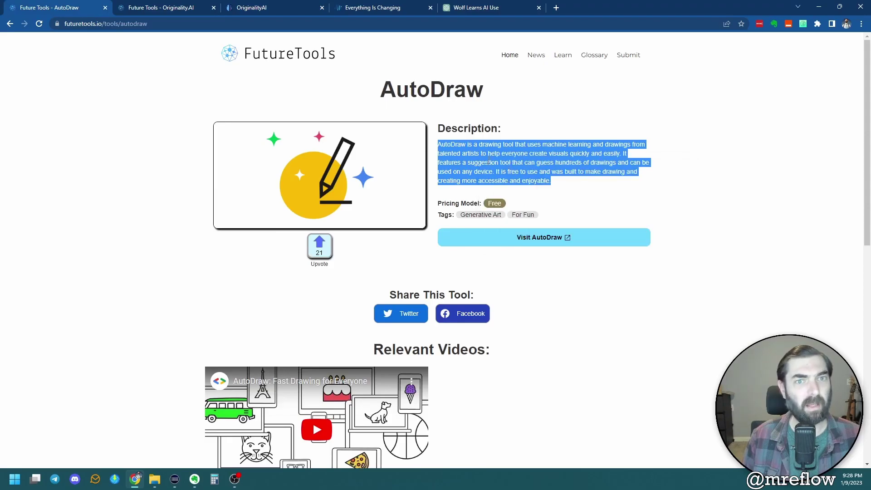
{"action": "left_click", "coordinate": [251, 8]}
{"action": "right_click", "coordinate": [320, 159]}
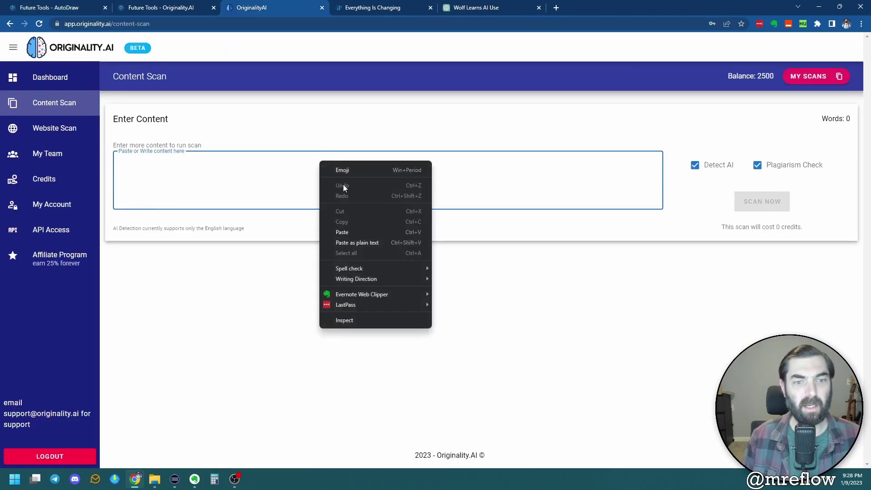
{"action": "left_click", "coordinate": [352, 231]}
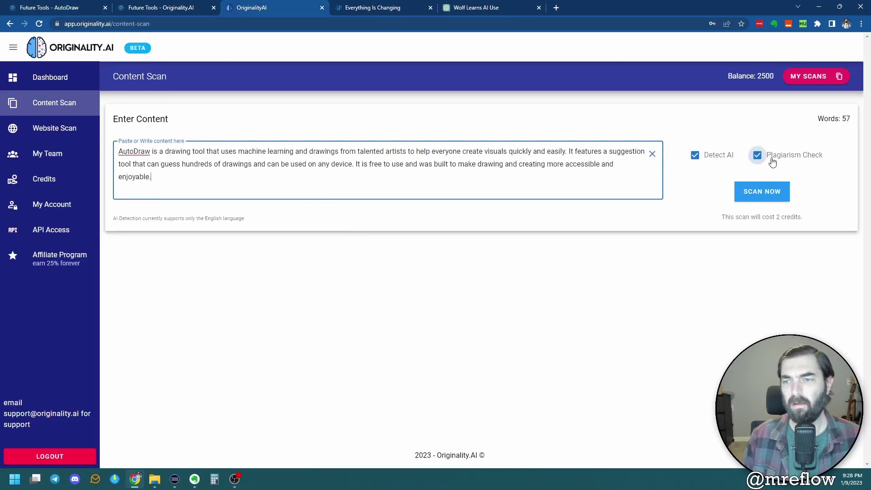
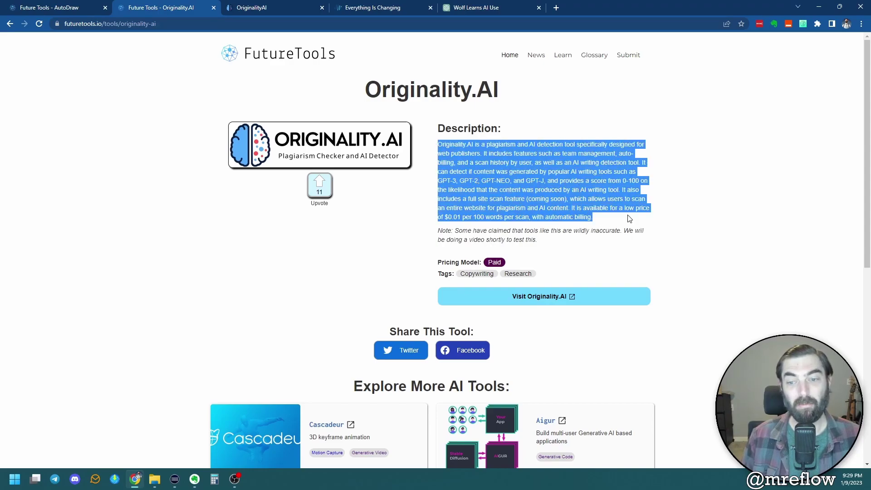
- Reread the accuracy note and the pricing sentence in FutureTools' Originality.AI description, and return to the scan results
{"action": "left_click_drag", "start_coordinate": [609, 225], "coordinate": [585, 220]}
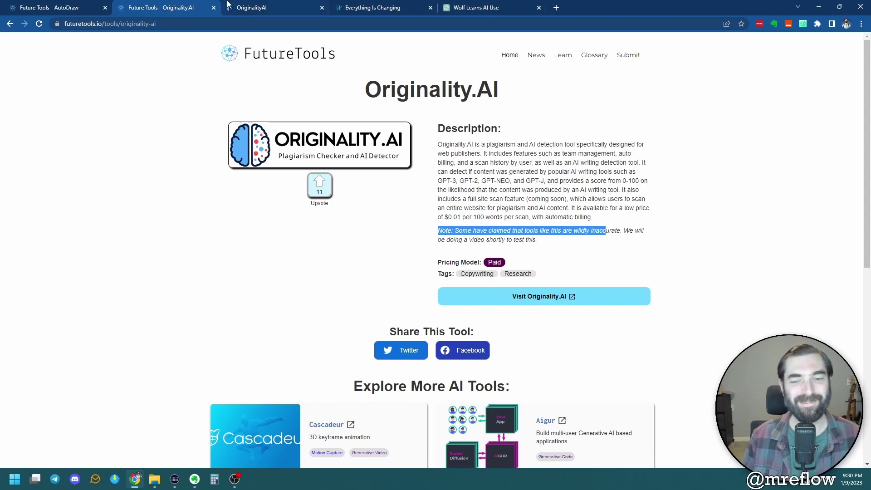
{"action": "left_click", "coordinate": [538, 227]}
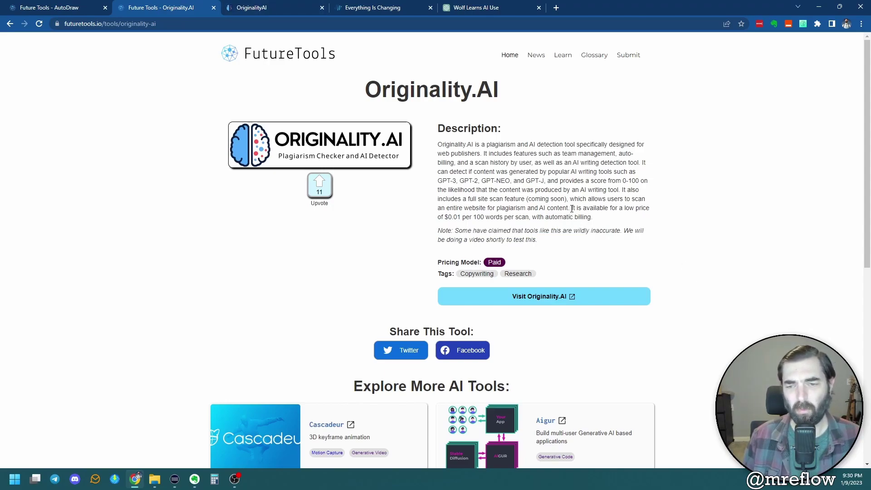
{"action": "left_click_drag", "start_coordinate": [571, 209], "coordinate": [610, 224]}
{"action": "left_click", "coordinate": [657, 237]}
{"action": "key", "text": "ctrl+Tab"}
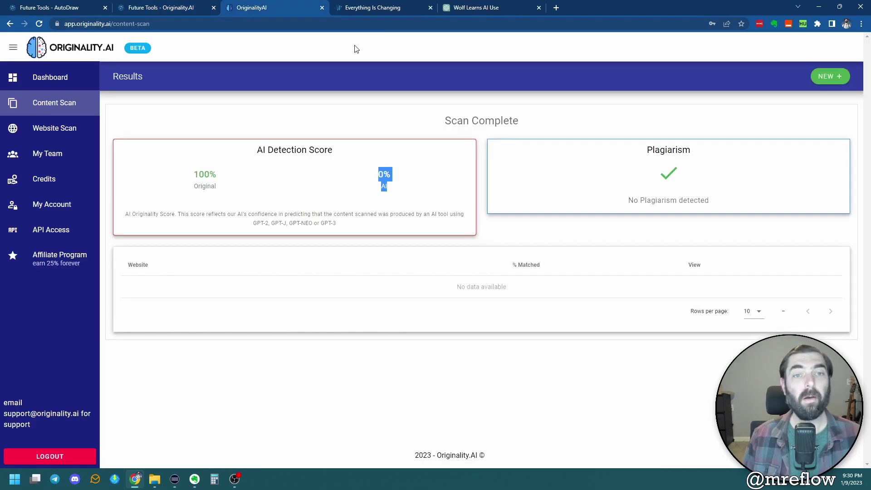
- Copy the three highlighted "Everything Is Changing" blog paragraphs again and return to the Originality.AI scan results
{"action": "left_click", "coordinate": [414, 7]}
{"action": "right_click", "coordinate": [374, 169]}
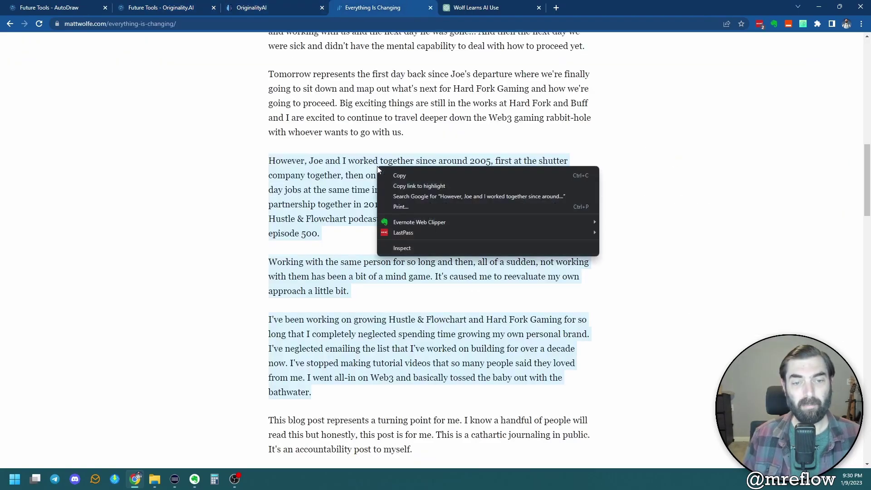
{"action": "left_click", "coordinate": [408, 171]}
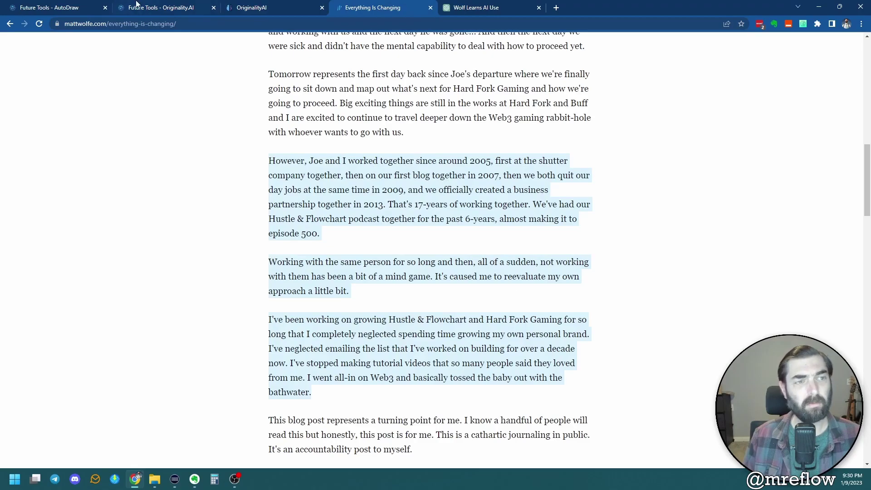
{"action": "left_click", "coordinate": [136, 6]}
{"action": "left_click", "coordinate": [273, 8]}
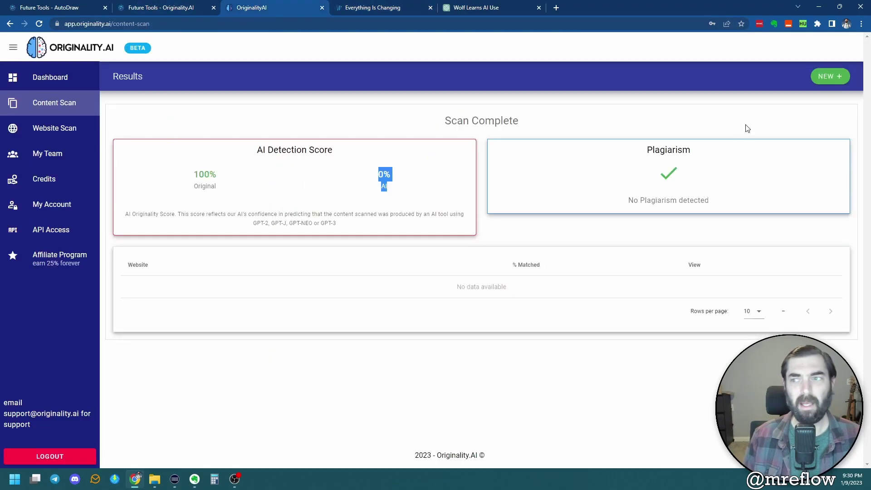
- Start a new Originality.AI content scan, paste the copied blog paragraphs, and run it with Detect AI and Plagiarism Check
{"action": "left_click", "coordinate": [839, 77]}
{"action": "left_click", "coordinate": [307, 185]}
{"action": "right_click", "coordinate": [307, 185]}
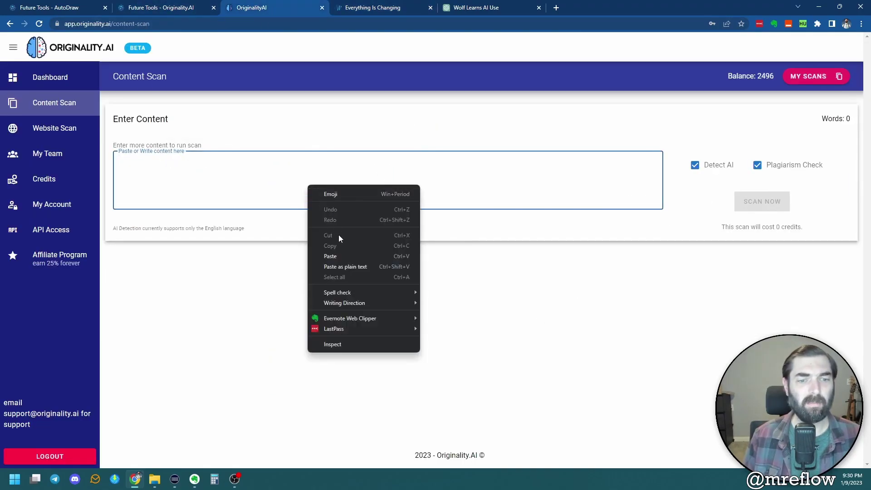
{"action": "left_click", "coordinate": [335, 256]}
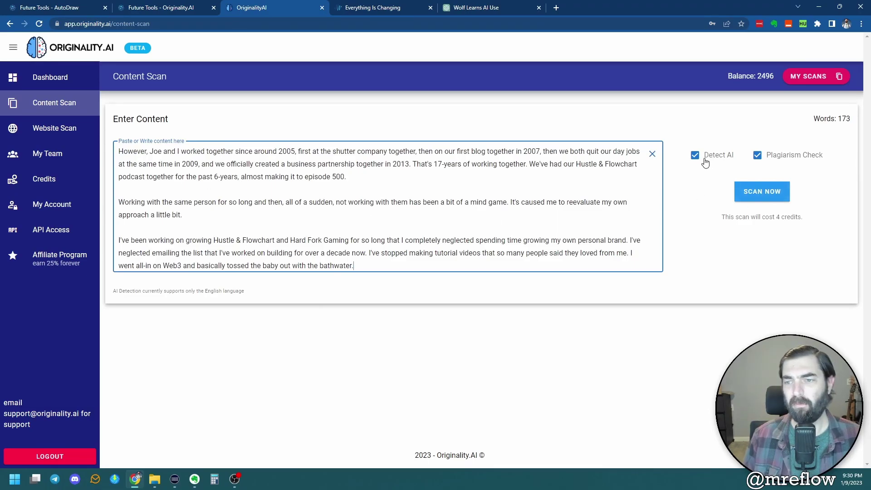
{"action": "left_click", "coordinate": [756, 194]}
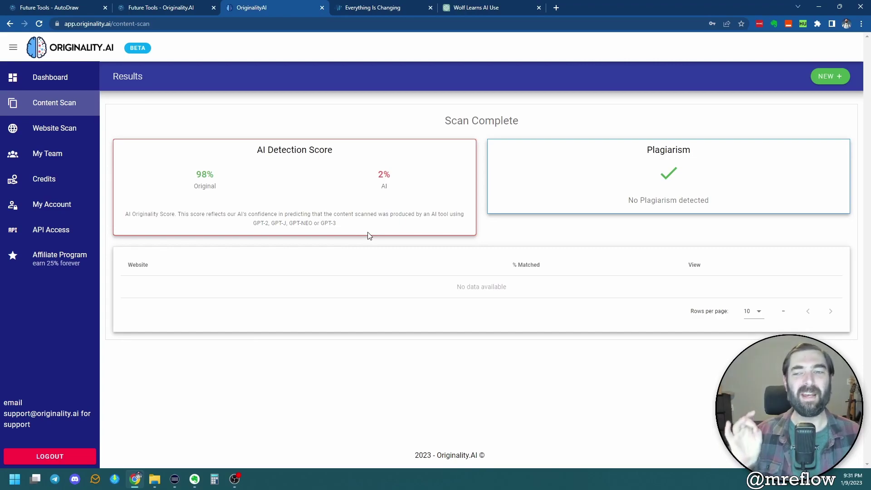
- Copy a different passage from further down the "Everything Is Changing" post and return to the Originality.AI scan results
{"action": "left_click", "coordinate": [344, 6]}
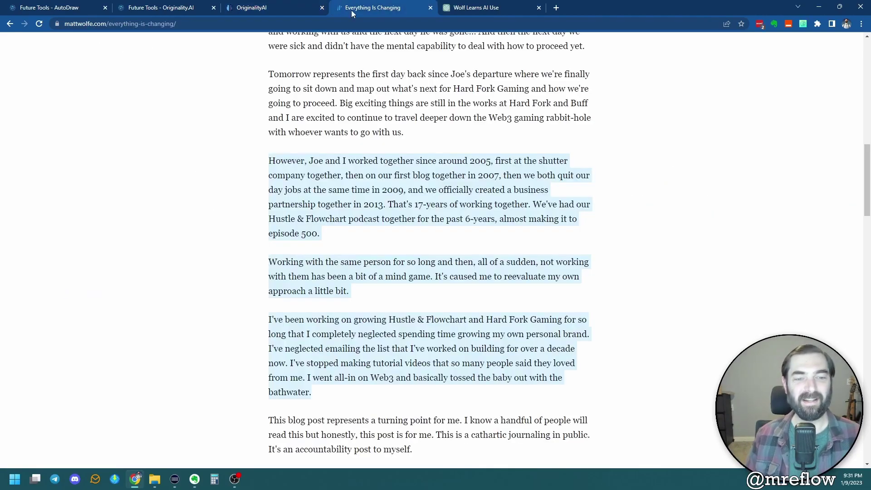
{"action": "scroll", "coordinate": [517, 397], "scroll_direction": "down", "scroll_amount": 5}
{"action": "left_click_drag", "start_coordinate": [263, 219], "coordinate": [529, 416]}
{"action": "key", "text": "ctrl+c"}
{"action": "right_click", "coordinate": [493, 393]}
{"action": "left_click", "coordinate": [507, 308]}
{"action": "left_click", "coordinate": [268, 7]}
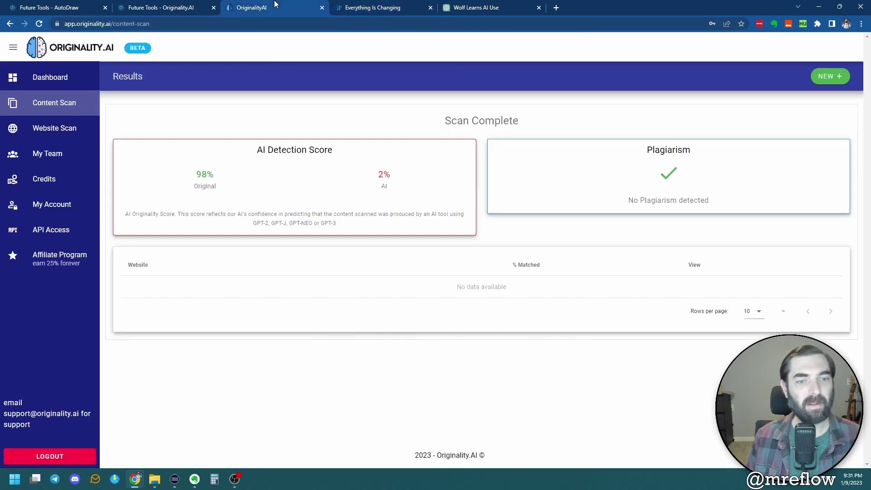
- Paste the copied "Everything Is Changing" passage into a new Originality.AI scan and run it with Detect AI and Plagiarism Check
{"action": "key", "text": "ctrl+v"}
{"action": "left_click", "coordinate": [771, 192]}
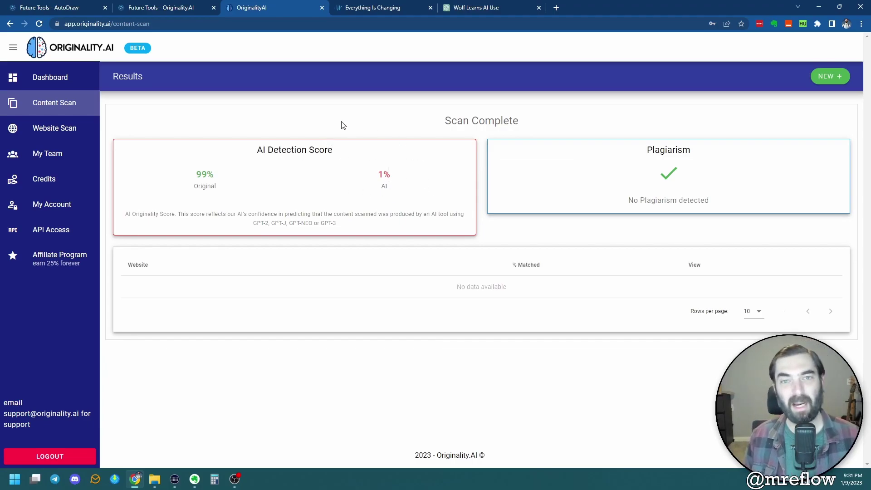
- Copy ChatGPT's wolf story, run it through a new Originality.AI scan with Detect AI and Plagiarism Check, and highlight the detection scores
{"action": "left_click", "coordinate": [828, 78]}
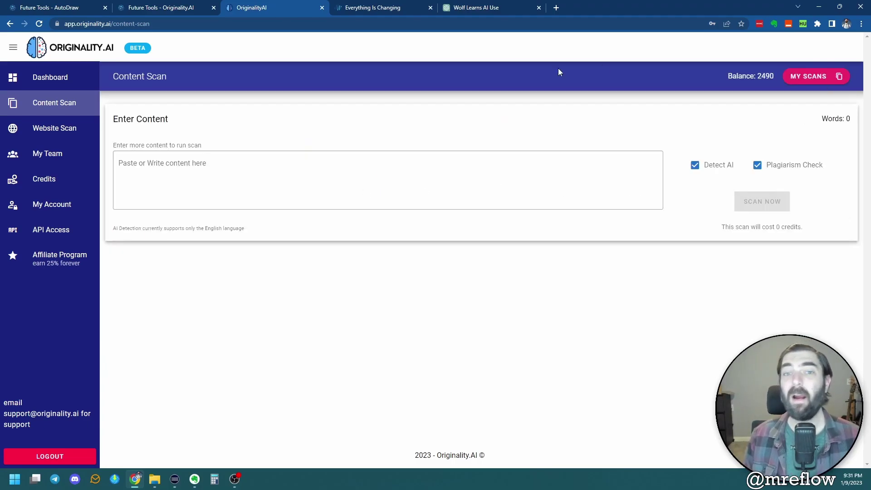
{"action": "left_click", "coordinate": [478, 4]}
{"action": "right_click", "coordinate": [429, 142]}
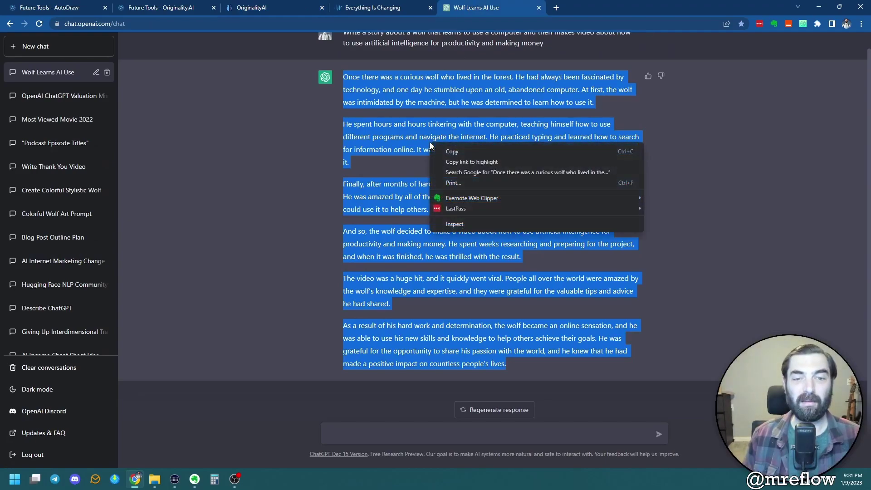
{"action": "left_click", "coordinate": [455, 149]}
{"action": "left_click", "coordinate": [261, 5]}
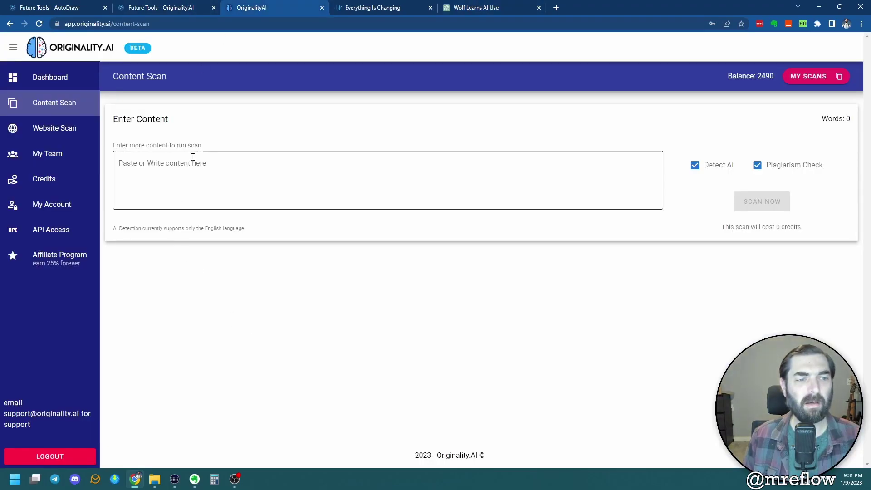
{"action": "right_click", "coordinate": [192, 170]}
{"action": "left_click", "coordinate": [227, 240]}
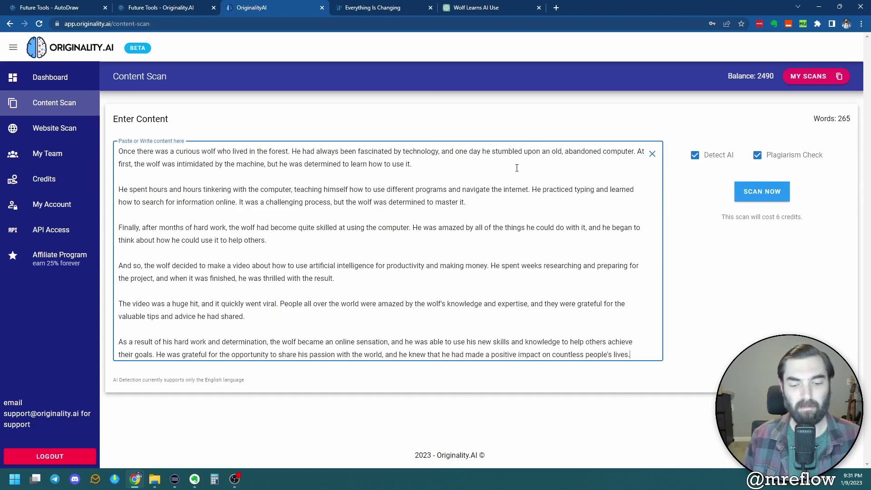
{"action": "left_click", "coordinate": [772, 200]}
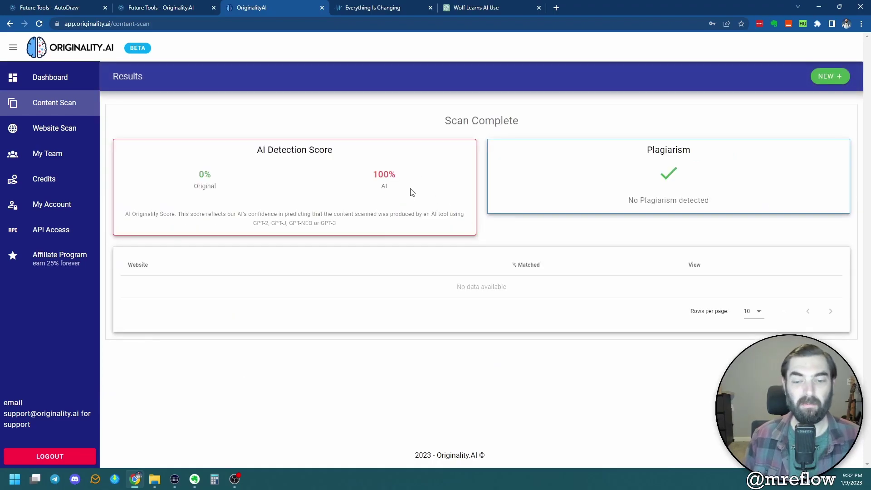
{"action": "left_click_drag", "start_coordinate": [401, 190], "coordinate": [354, 160]}
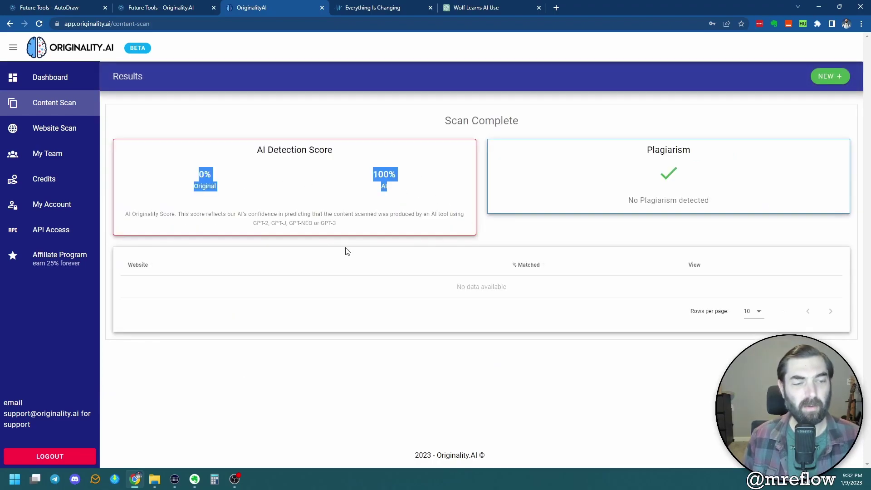
{"action": "left_click", "coordinate": [326, 223]}
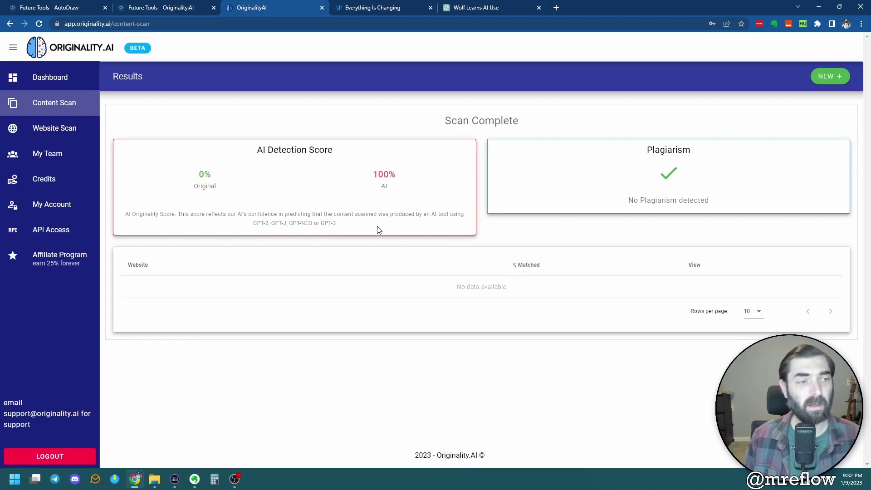
- Reread the Originality.AI description on FutureTools, and return to Originality.AI to check the credits
{"action": "left_click", "coordinate": [161, 9]}
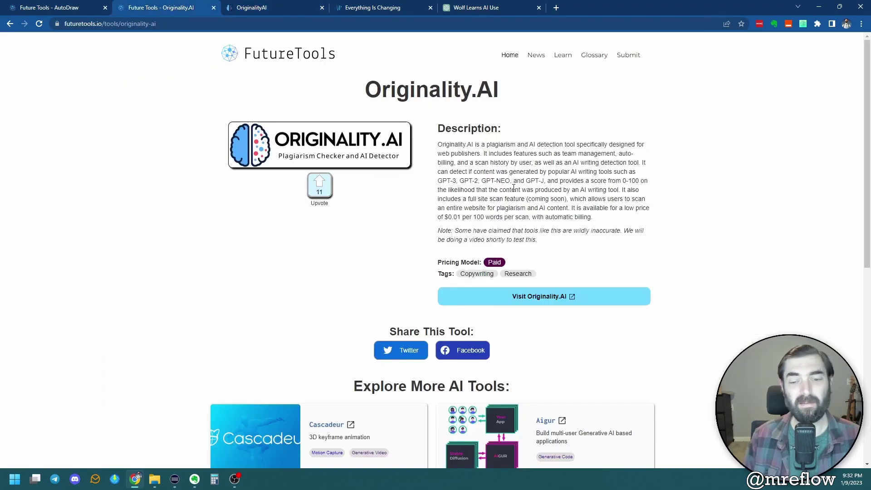
{"action": "left_click_drag", "start_coordinate": [594, 217], "coordinate": [442, 144]}
{"action": "left_click", "coordinate": [501, 178]}
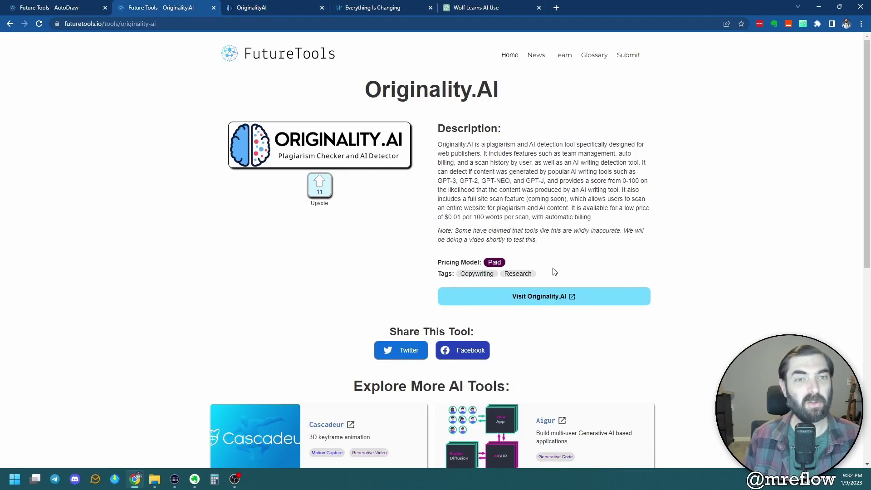
{"action": "left_click", "coordinate": [252, 8]}
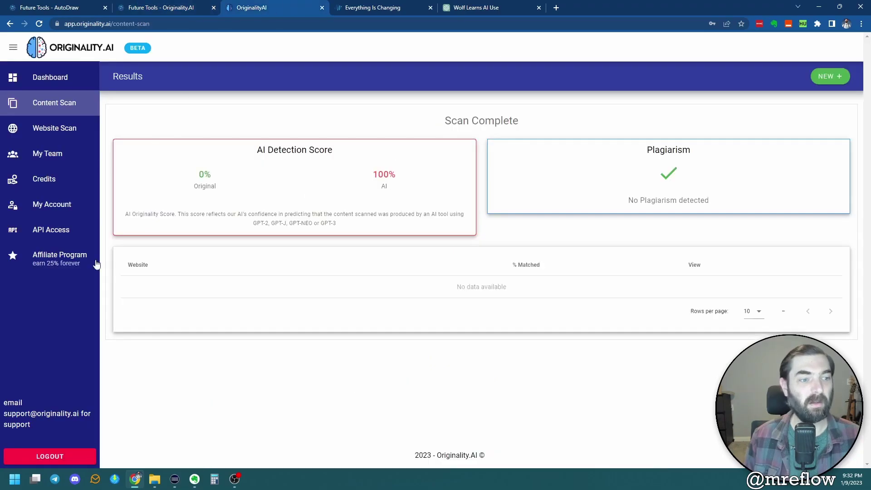
{"action": "left_click", "coordinate": [54, 180]}
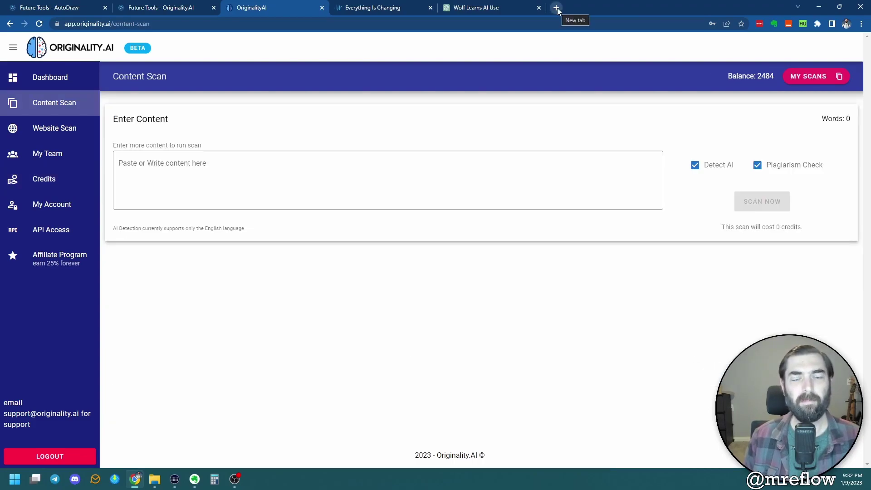
- Open the OpenAI Playground in a new tab and generate a response to the prompt "Explain to me how GPT-3 works"
{"action": "left_click", "coordinate": [556, 7]}
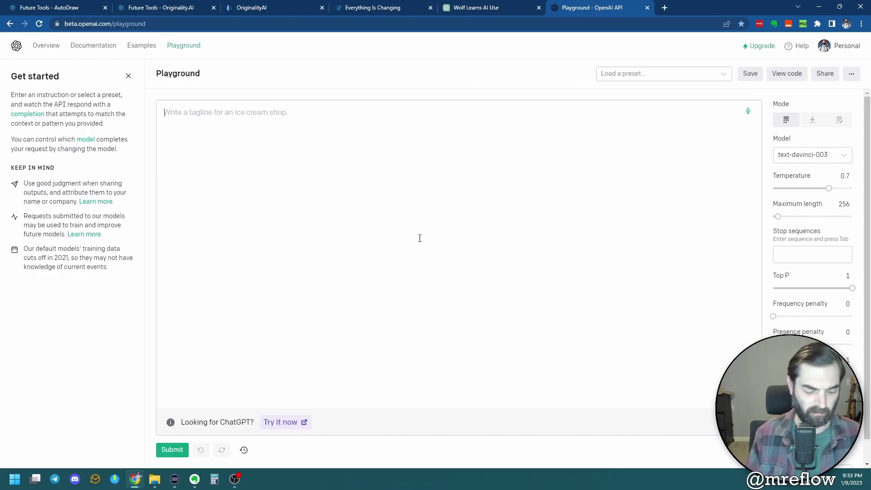
{"action": "type", "text": "Explain to m"}
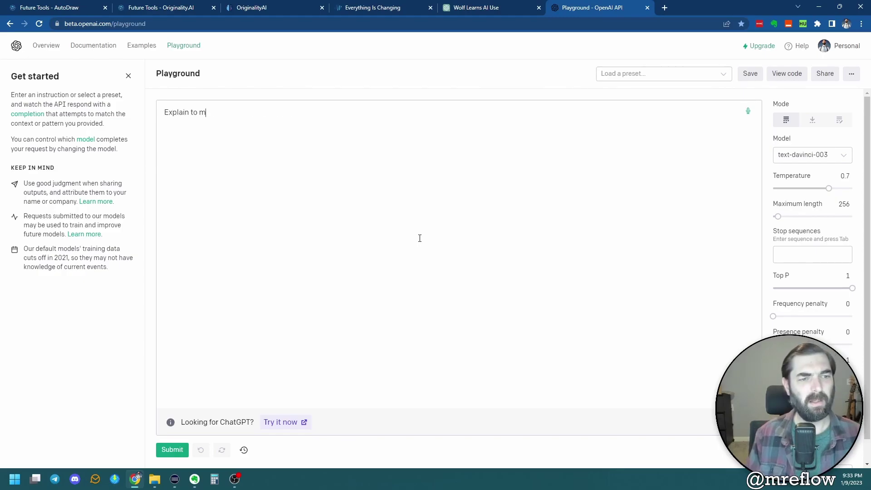
{"action": "type", "text": "e how GPT-3 "}
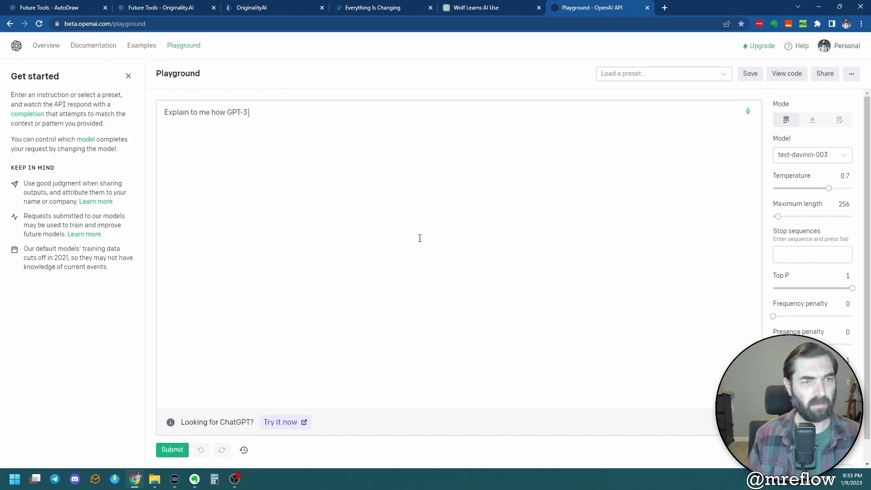
{"action": "type", "text": "works"}
{"action": "key", "text": "ctrl+Return"}
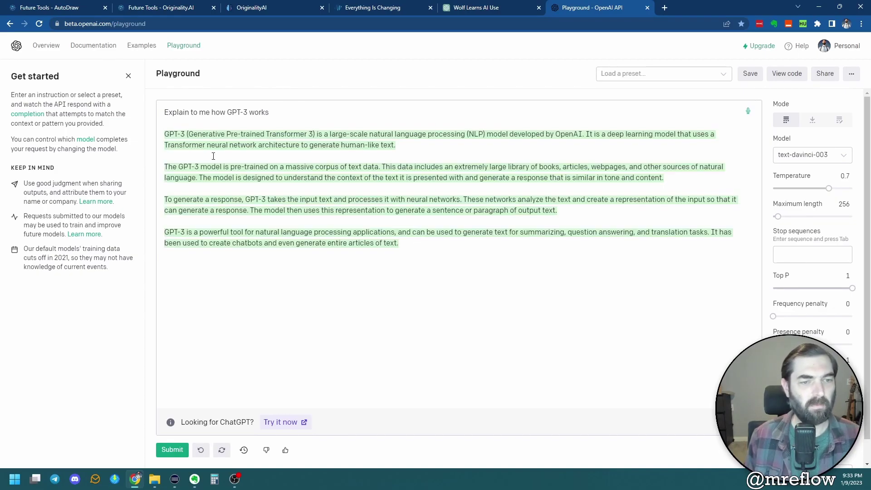
- Copy the Playground's generated GPT-3 explanation and scan it in Originality.AI with Detect AI and Plagiarism Check
{"action": "left_click_drag", "start_coordinate": [417, 241], "coordinate": [166, 133]}
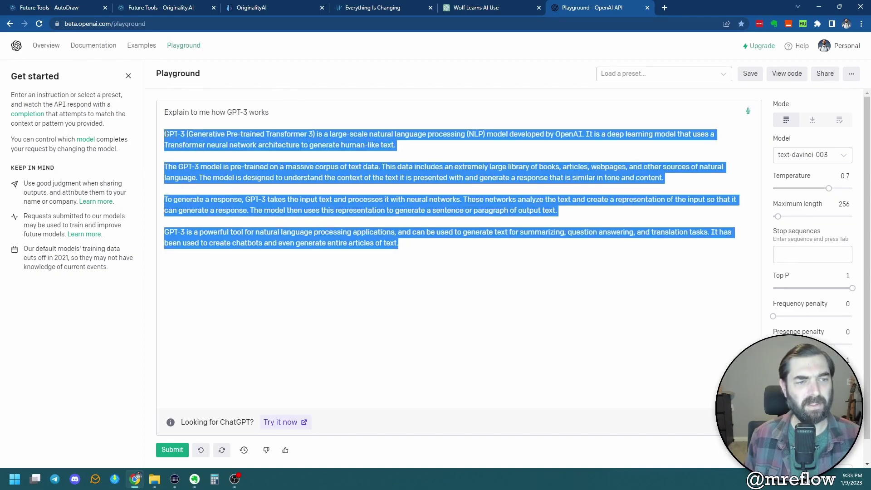
{"action": "right_click", "coordinate": [174, 136]}
{"action": "left_click", "coordinate": [208, 176]}
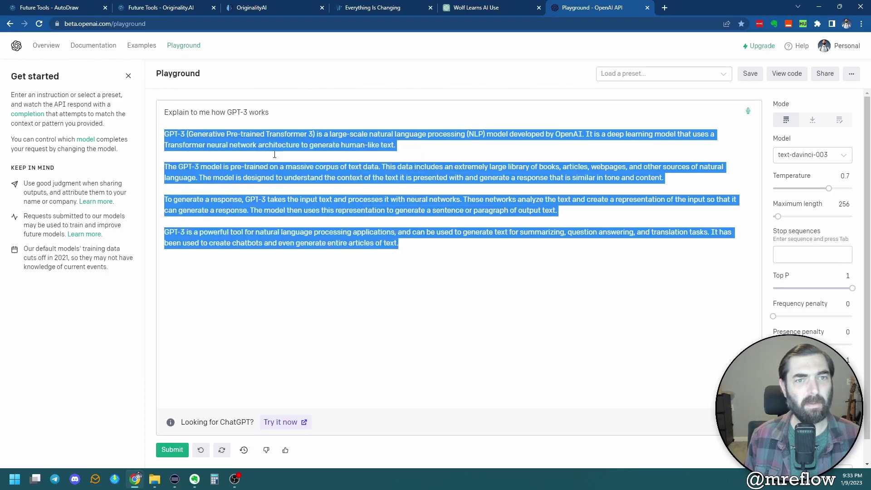
{"action": "left_click", "coordinate": [250, 7]}
{"action": "left_click", "coordinate": [235, 187]}
{"action": "right_click", "coordinate": [235, 187]}
{"action": "left_click", "coordinate": [270, 256]}
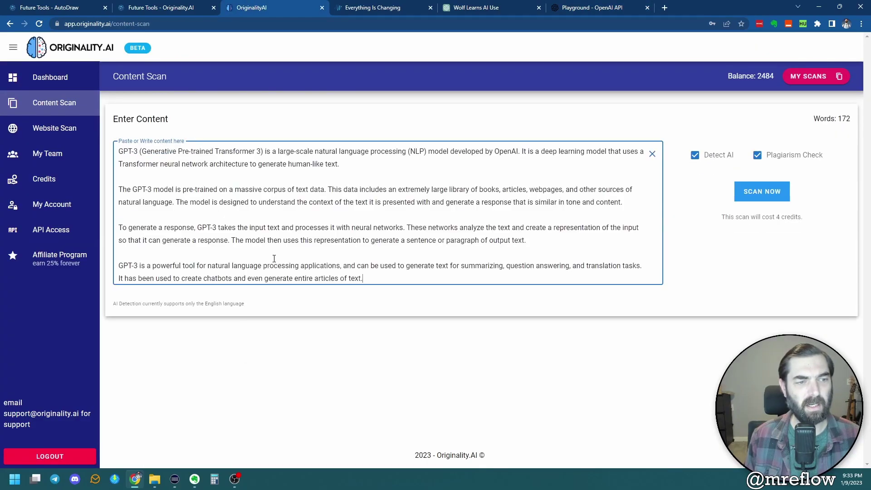
{"action": "left_click", "coordinate": [751, 198]}
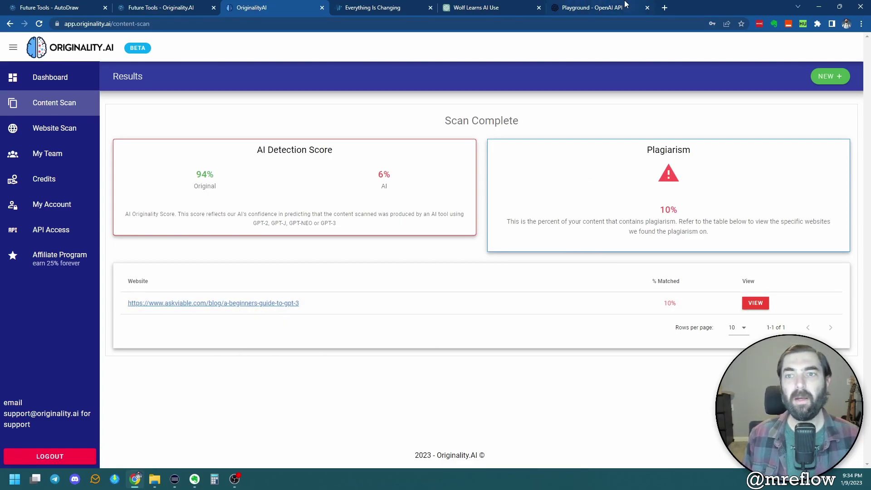
- Check the copied GPT-3 explanation manually with the Detect GPT extension, and close the extension
{"action": "left_click", "coordinate": [802, 23]}
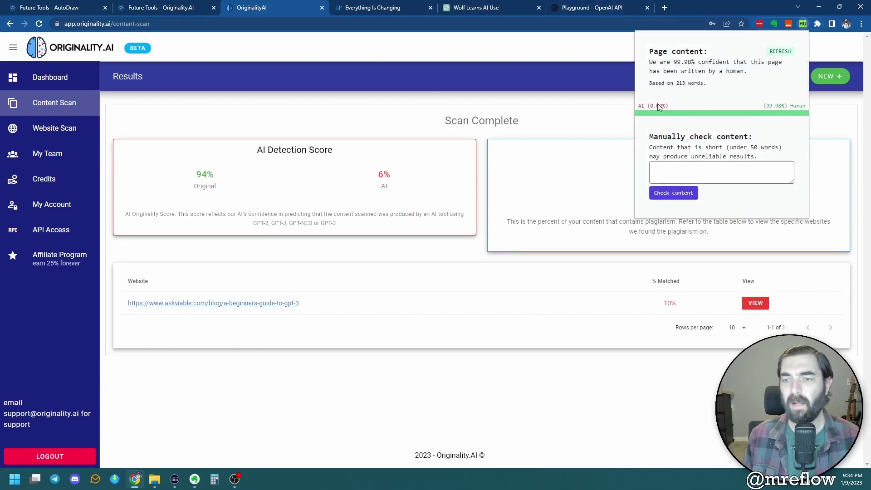
{"action": "right_click", "coordinate": [671, 174]}
{"action": "left_click", "coordinate": [696, 249]}
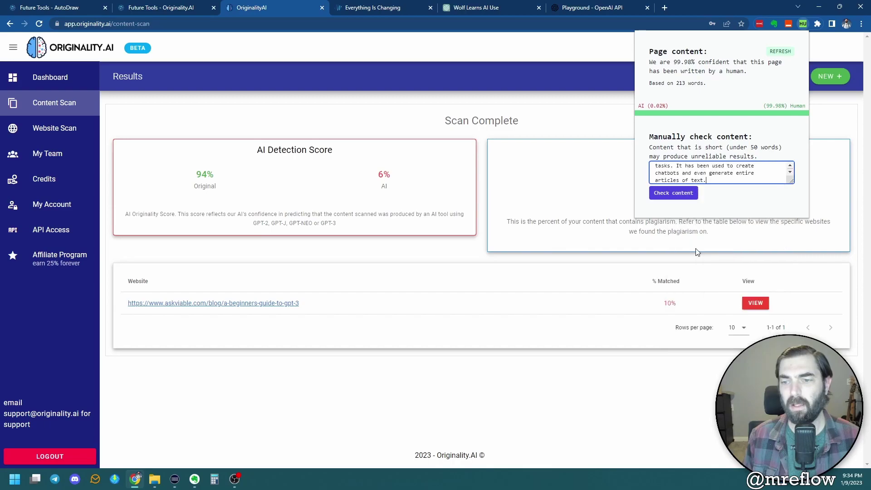
{"action": "left_click", "coordinate": [682, 194]}
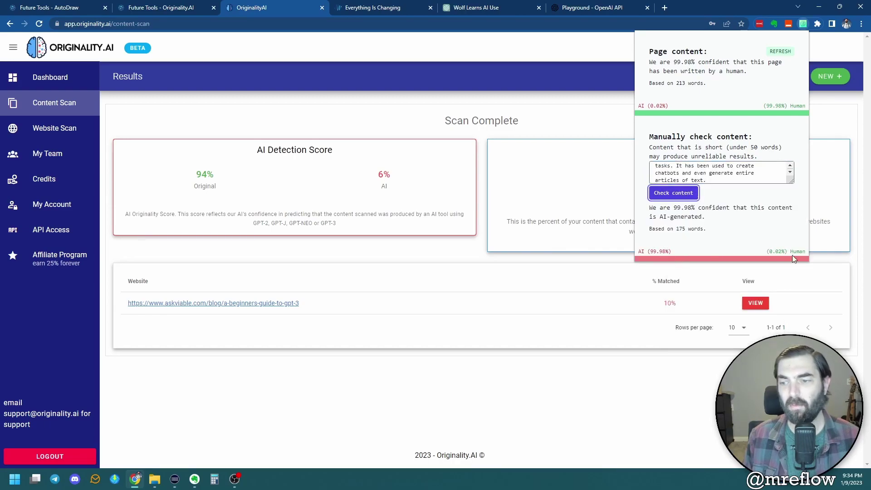
{"action": "left_click", "coordinate": [489, 443]}
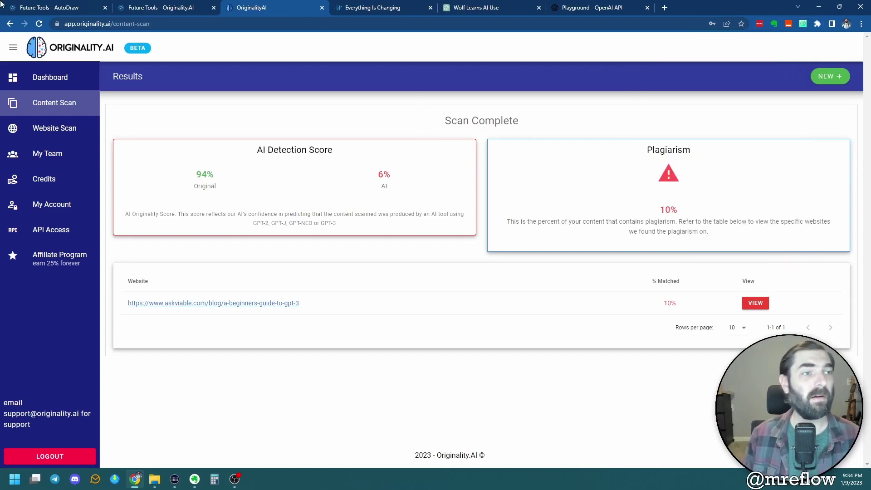
- Open Detect GPT's website from the FutureTools "detector" search results and look over its description
{"action": "left_click", "coordinate": [58, 9]}
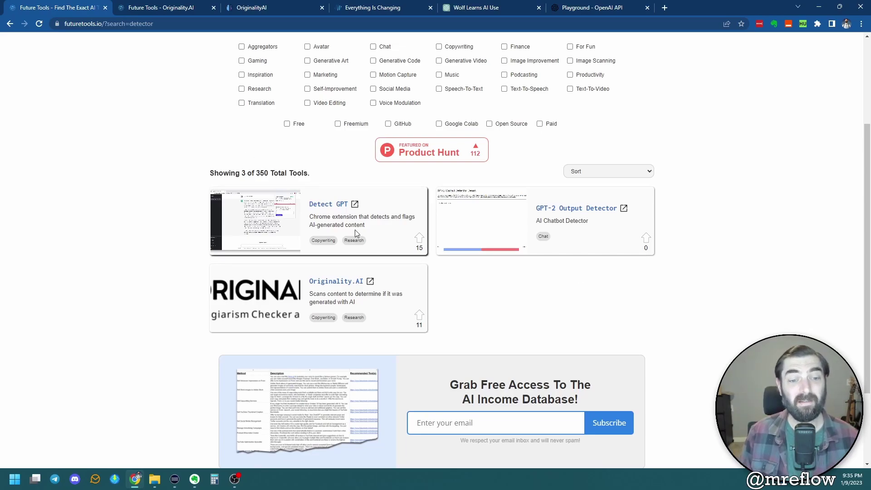
{"action": "left_click", "coordinate": [354, 204]}
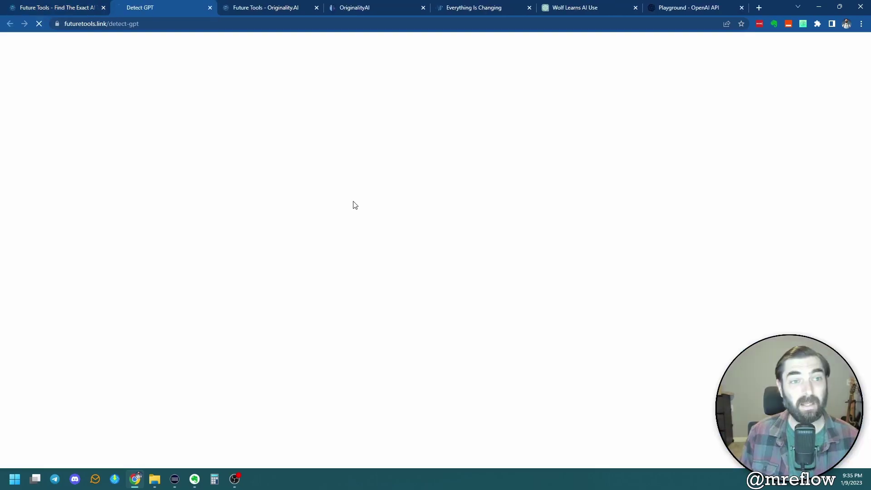
{"action": "scroll", "coordinate": [489, 305], "scroll_direction": "down", "scroll_amount": 7}
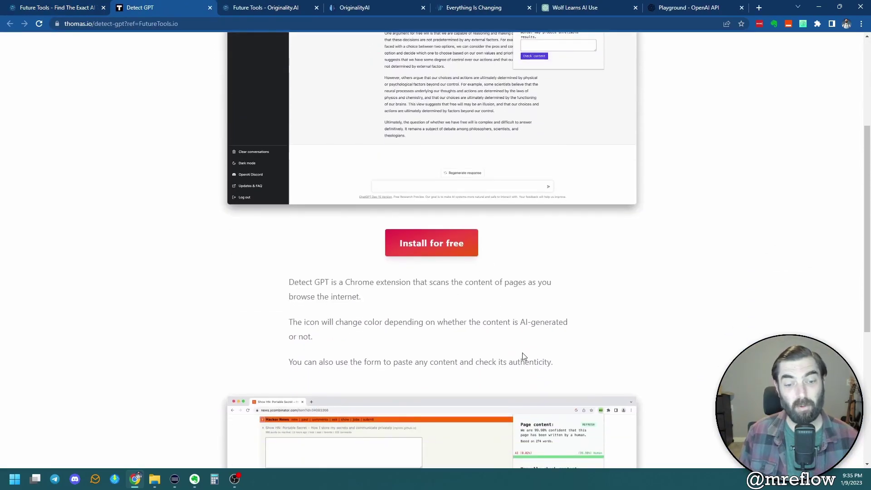
{"action": "scroll", "coordinate": [525, 356], "scroll_direction": "up", "scroll_amount": 7}
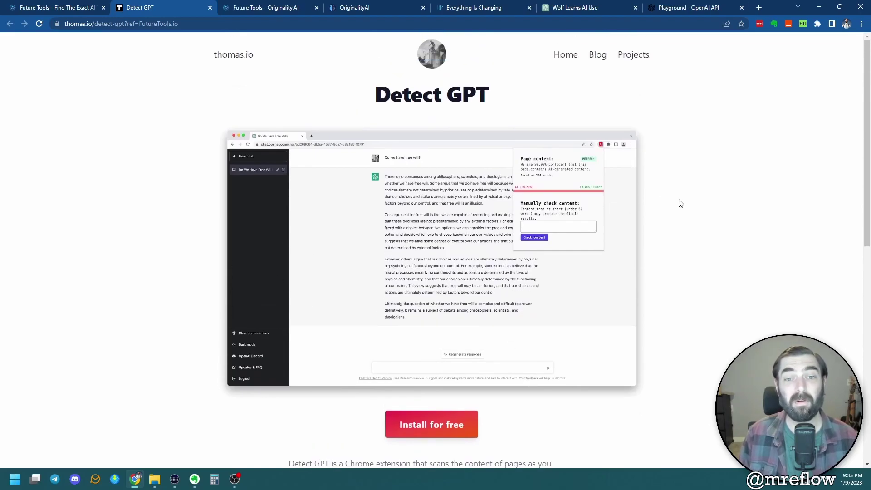
- View the Detect GPT extension's page check on its own website and on the Originality.AI scan results page
{"action": "left_click", "coordinate": [803, 24]}
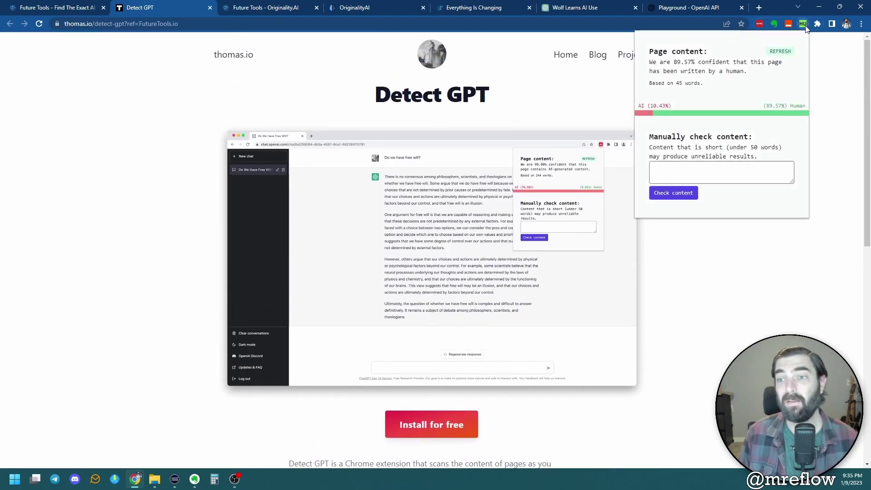
{"action": "left_click", "coordinate": [356, 7]}
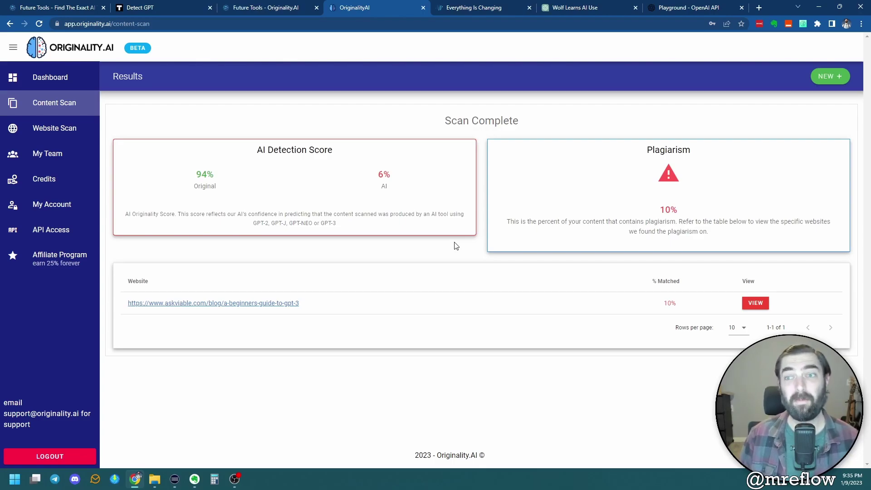
{"action": "left_click", "coordinate": [803, 24]}
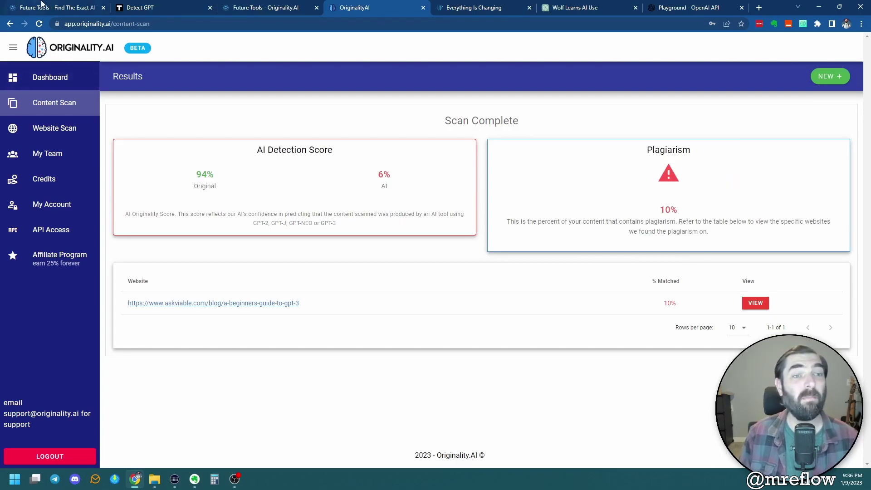
- Clear the "detector" search on FutureTools, open the AdCreative.ai tool page, and view its affiliate disclaimer and footer
{"action": "left_click", "coordinate": [59, 6]}
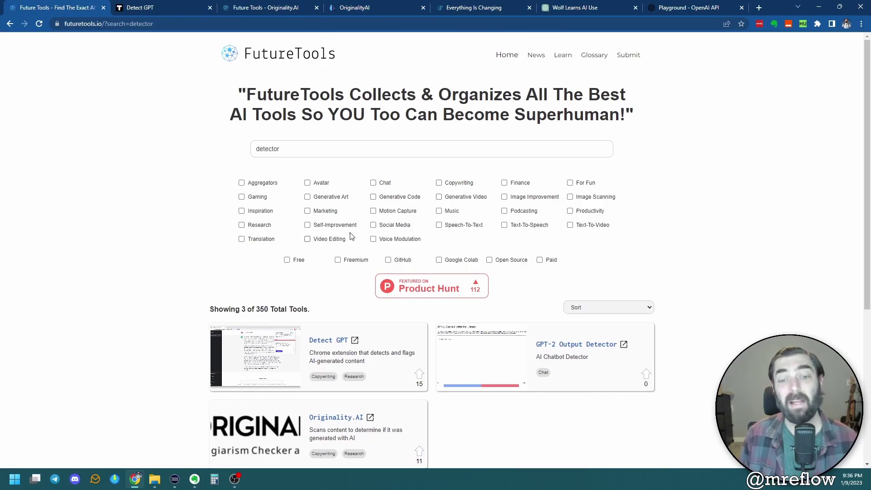
{"action": "left_click", "coordinate": [297, 144]}
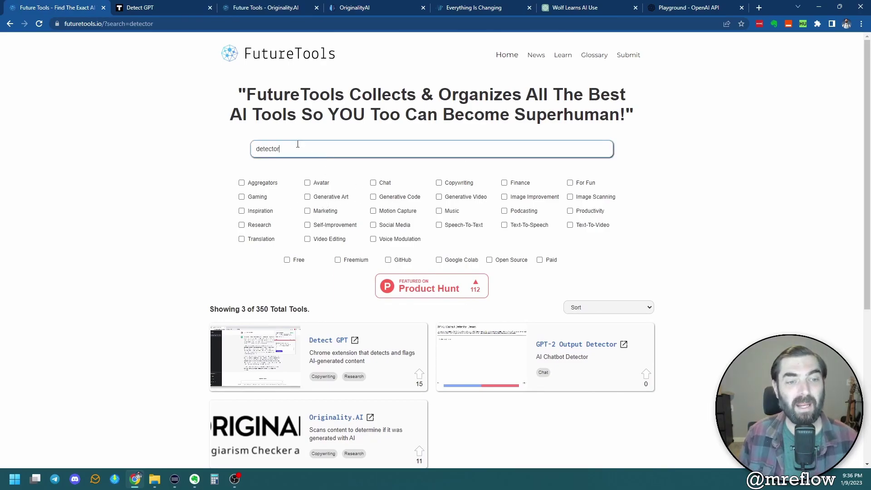
{"action": "key", "text": "ctrl+a"}
{"action": "key", "text": "BackSpace"}
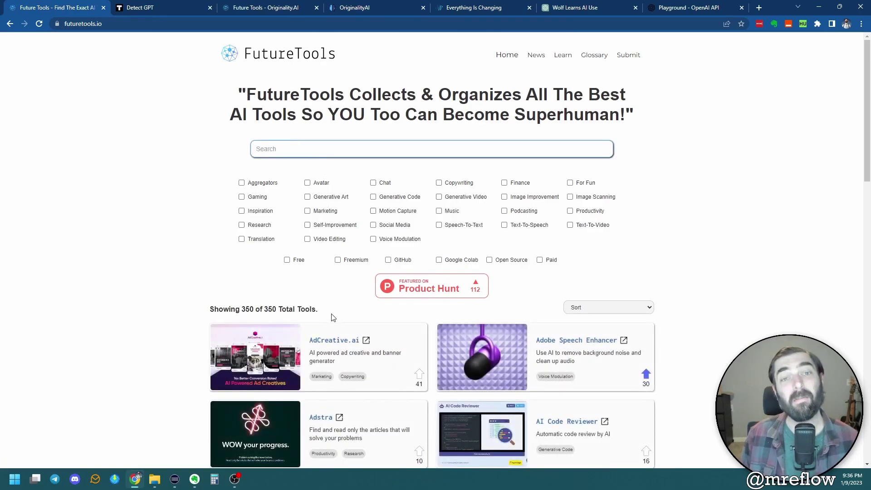
{"action": "left_click", "coordinate": [275, 361]}
{"action": "scroll", "coordinate": [334, 375], "scroll_direction": "down", "scroll_amount": 15}
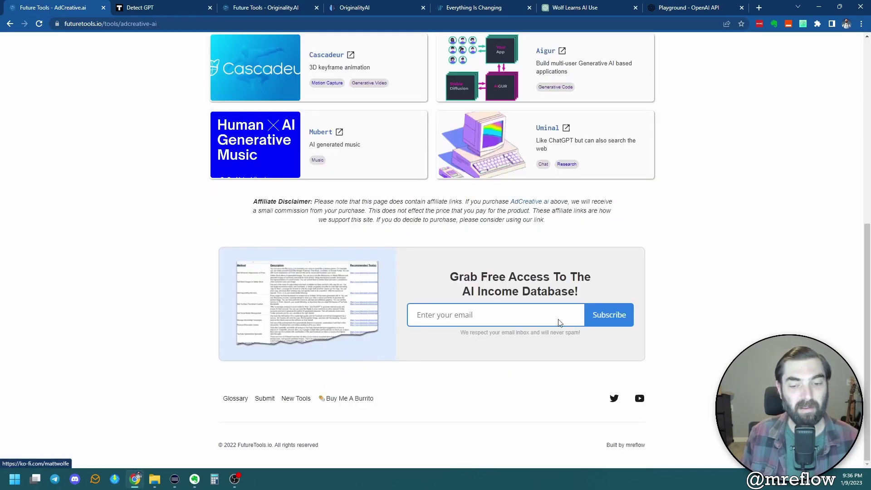